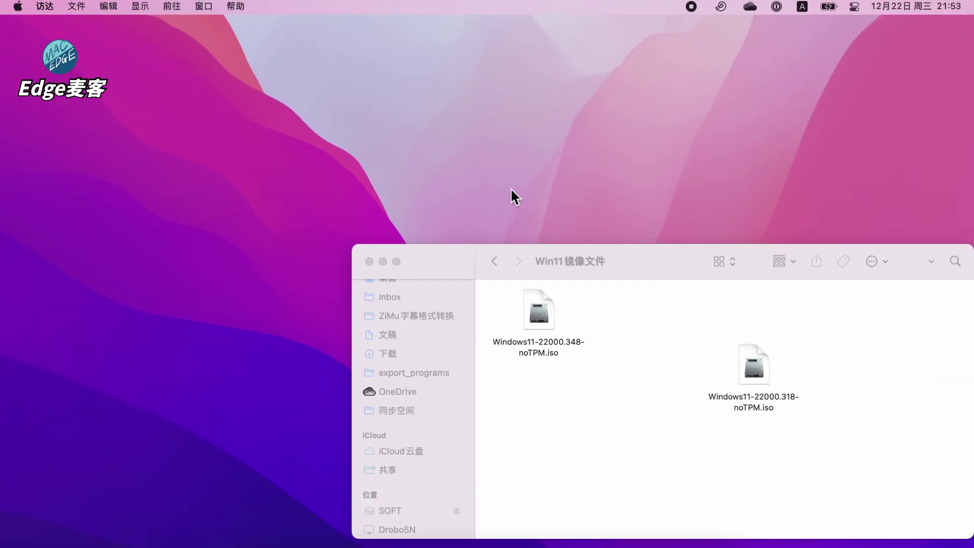
# Launch VMware Fusion via Spotlight and start a new virtual machine installed from a disc or image
pyautogui.press('super+space')
pyautogui.write('vm')
pyautogui.press('Return')
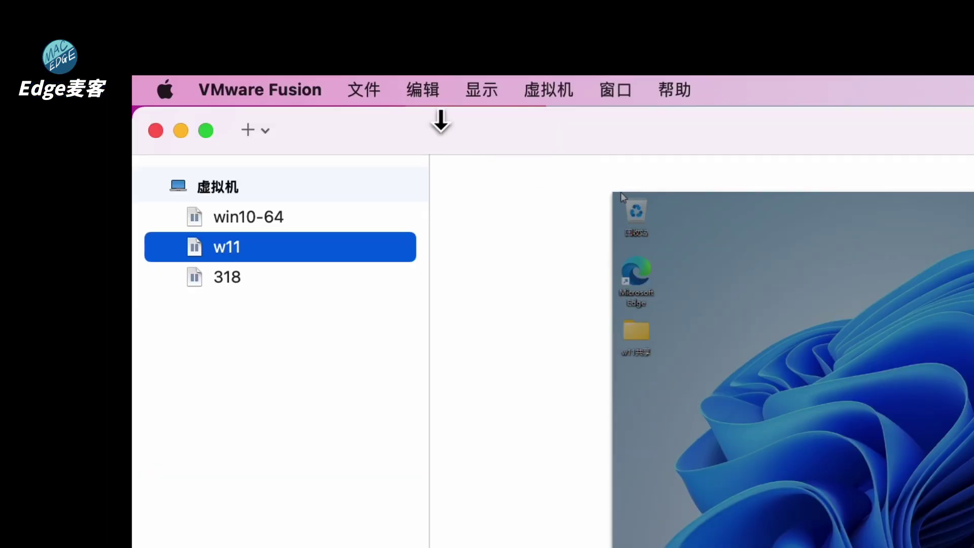
pyautogui.click(364, 91)
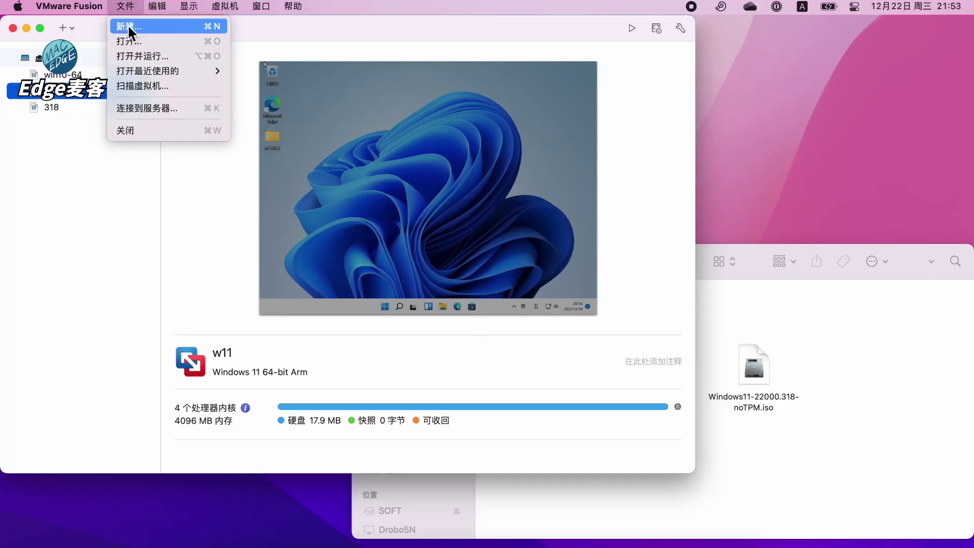
pyautogui.click(128, 28)
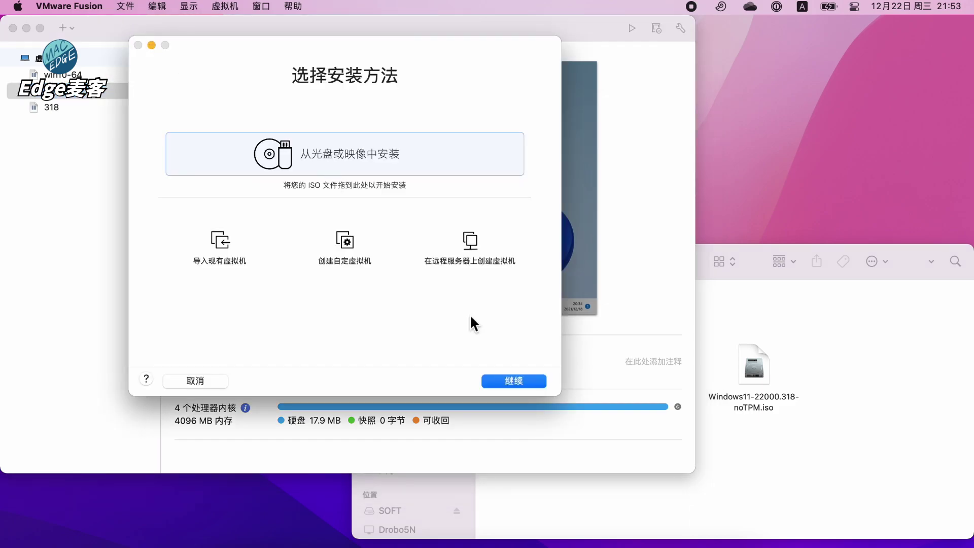
pyautogui.click(496, 382)
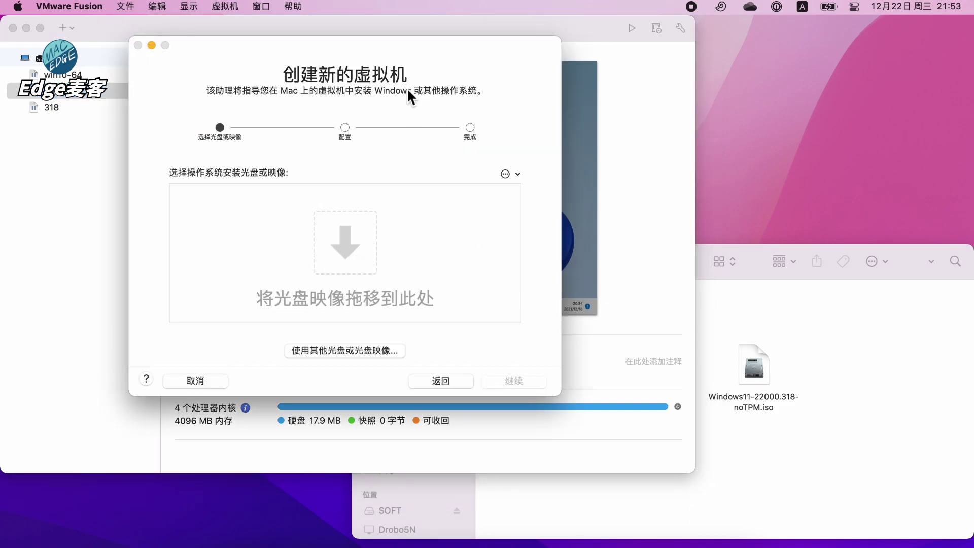
# Drag Windows11-22000.348-noTPM.iso from Finder into the assistant as the installation image
pyautogui.moveTo(397, 44); pyautogui.dragTo(383, 44)
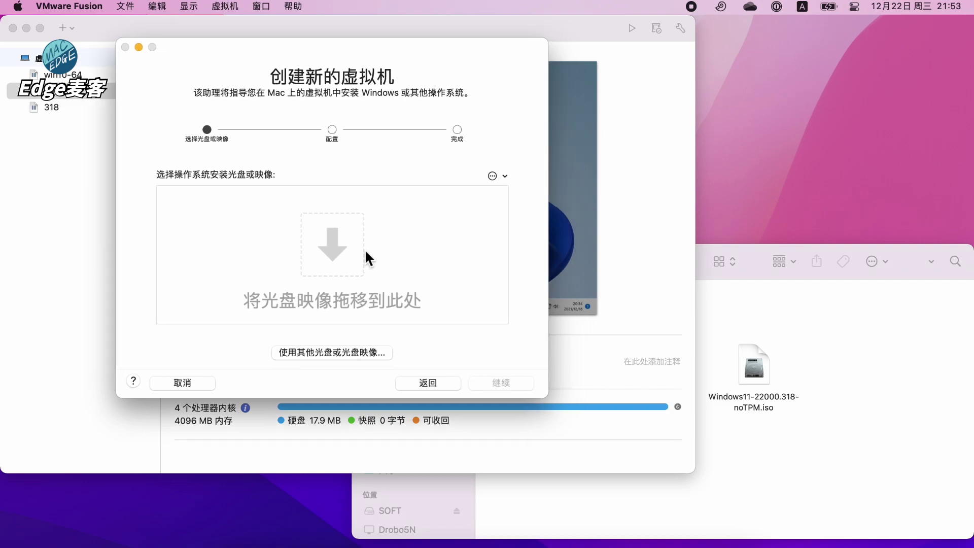
pyautogui.click(759, 312)
pyautogui.moveTo(539, 312); pyautogui.dragTo(306, 263)
pyautogui.click(537, 136)
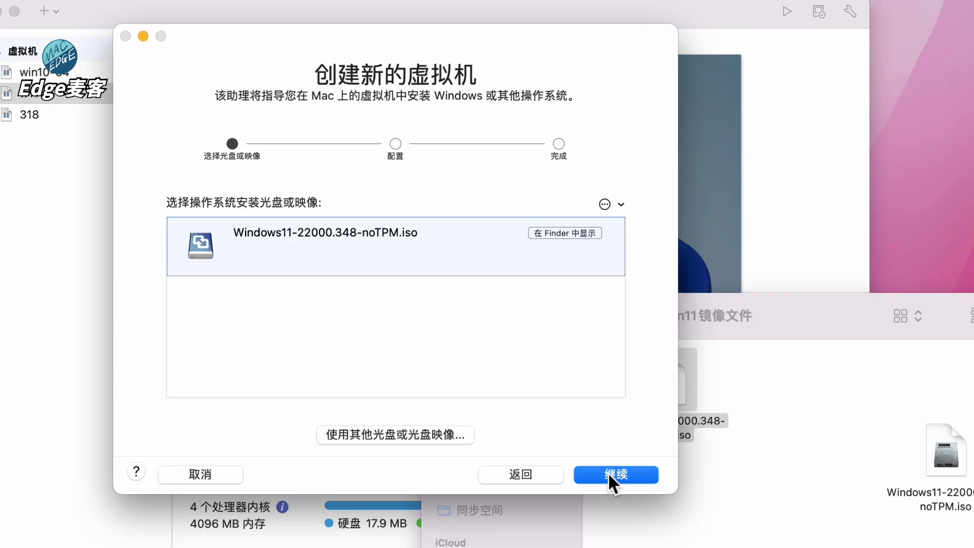
# Choose Other 64-bit Arm as the guest OS, opt to customise settings, and save the VM as 348
pyautogui.click(608, 473)
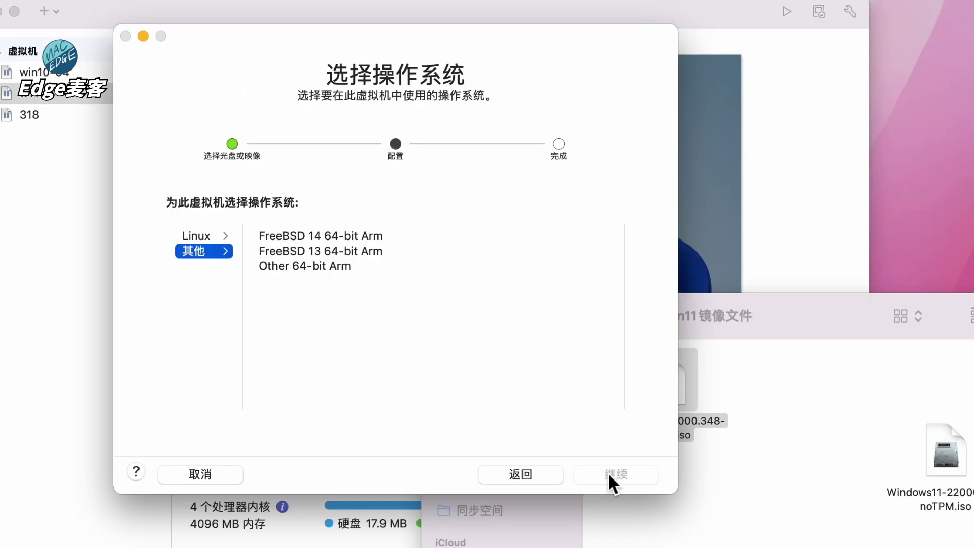
pyautogui.click(310, 266)
pyautogui.click(610, 477)
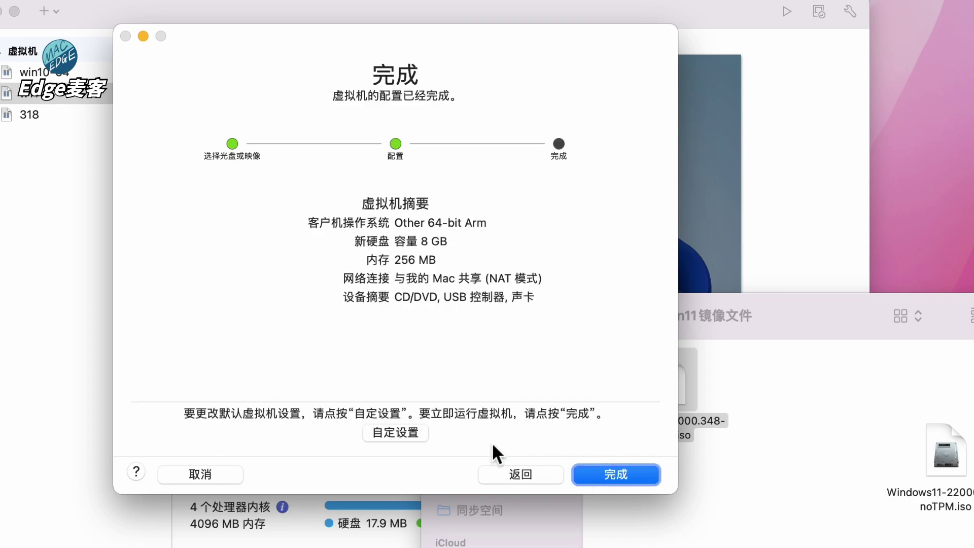
pyautogui.click(396, 433)
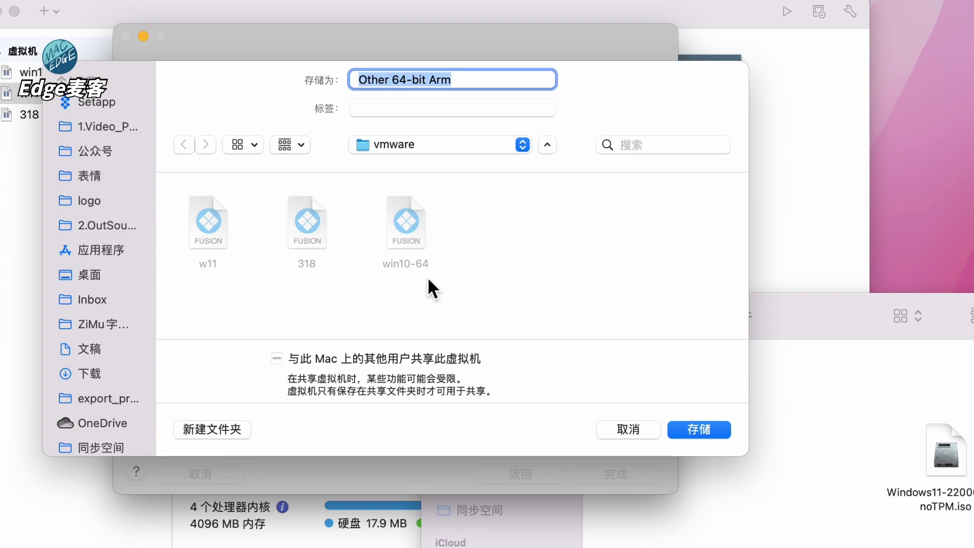
pyautogui.write('348')
pyautogui.press('Return')
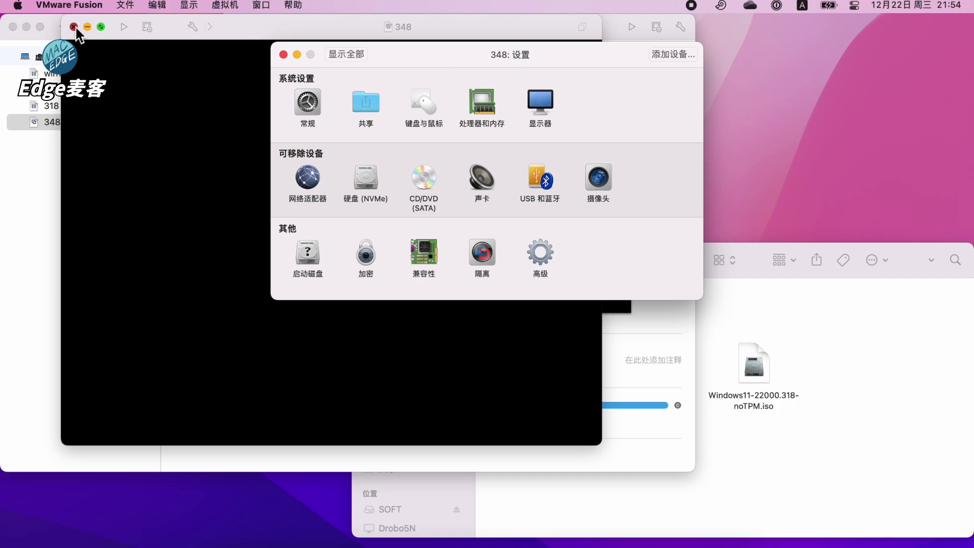
# Give VM 348 4096 MB of memory and 4 processor cores
pyautogui.click(74, 27)
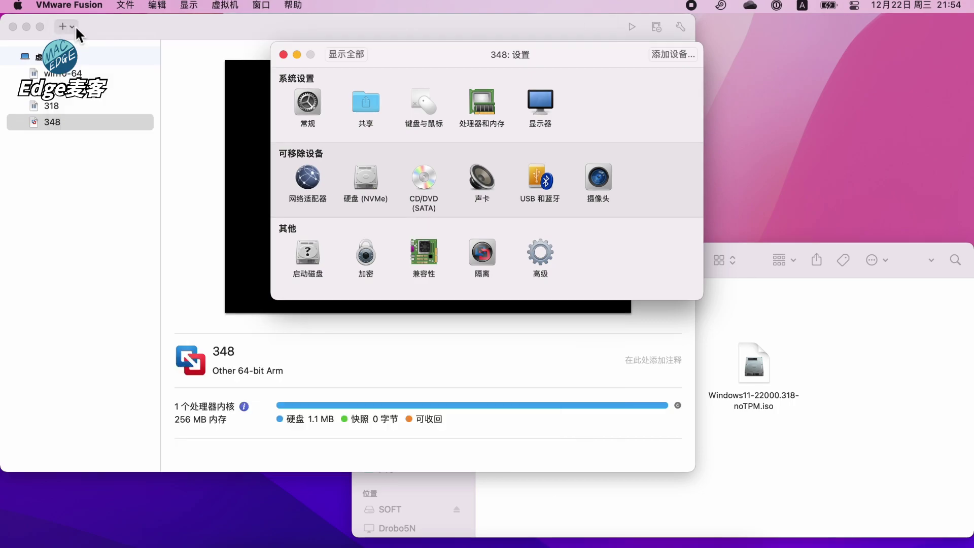
pyautogui.click(492, 106)
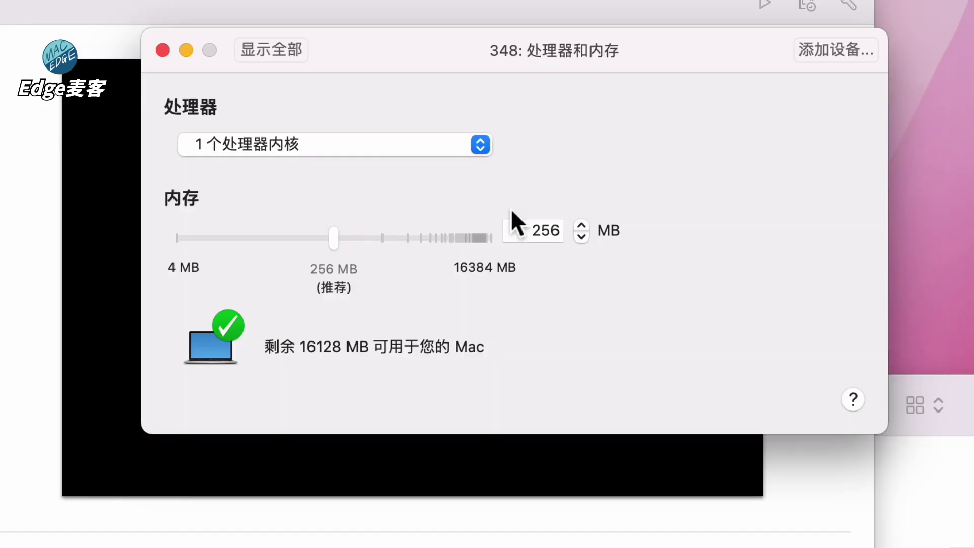
pyautogui.click(529, 228)
pyautogui.doubleClick(529, 229)
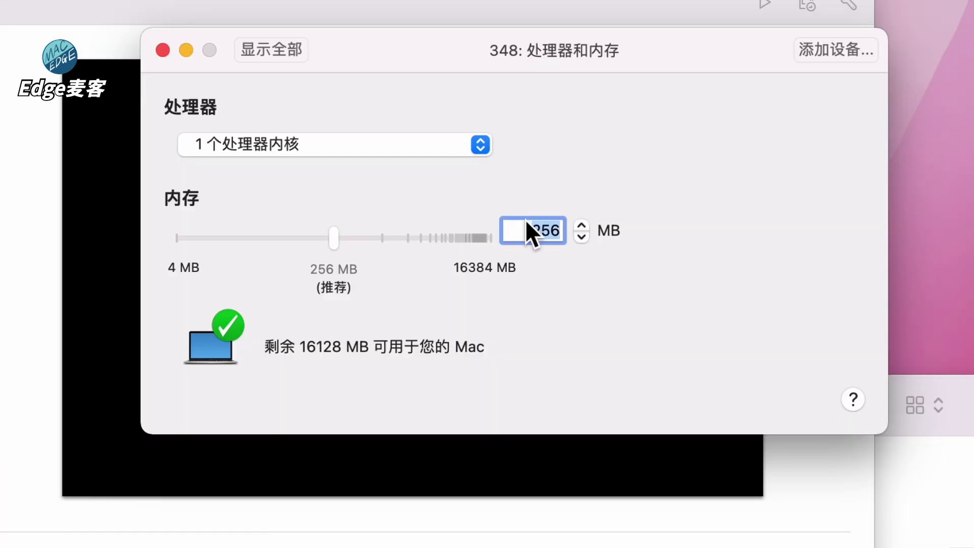
pyautogui.write('4096')
pyautogui.press('Return')
pyautogui.click(459, 152)
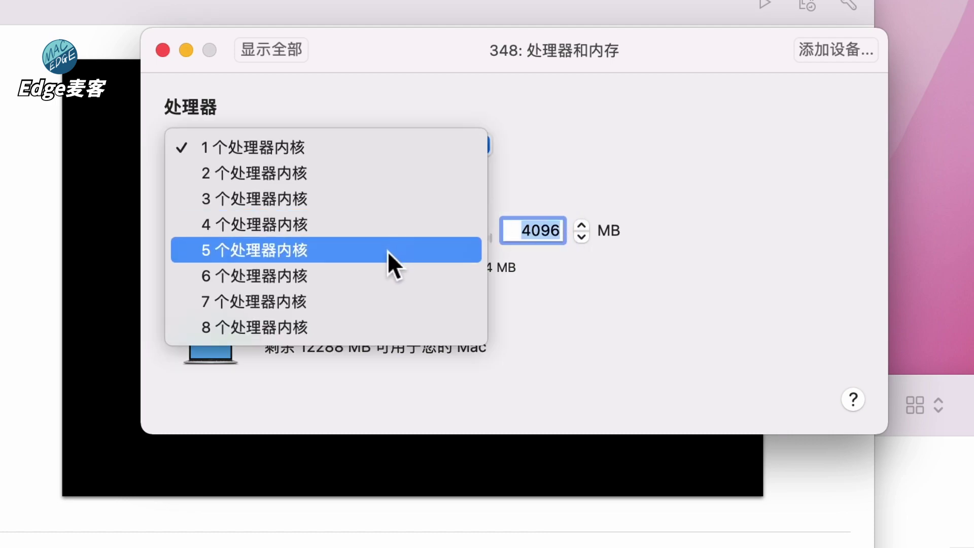
pyautogui.click(380, 223)
pyautogui.click(271, 49)
# Expand the hard disk to 128 GB, apply it, and close the settings window
pyautogui.click(311, 278)
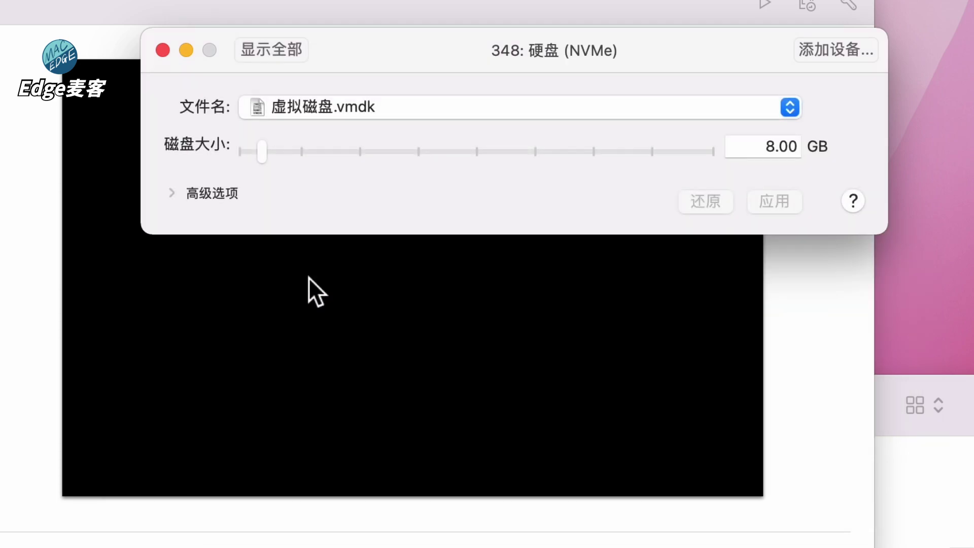
pyautogui.click(767, 148)
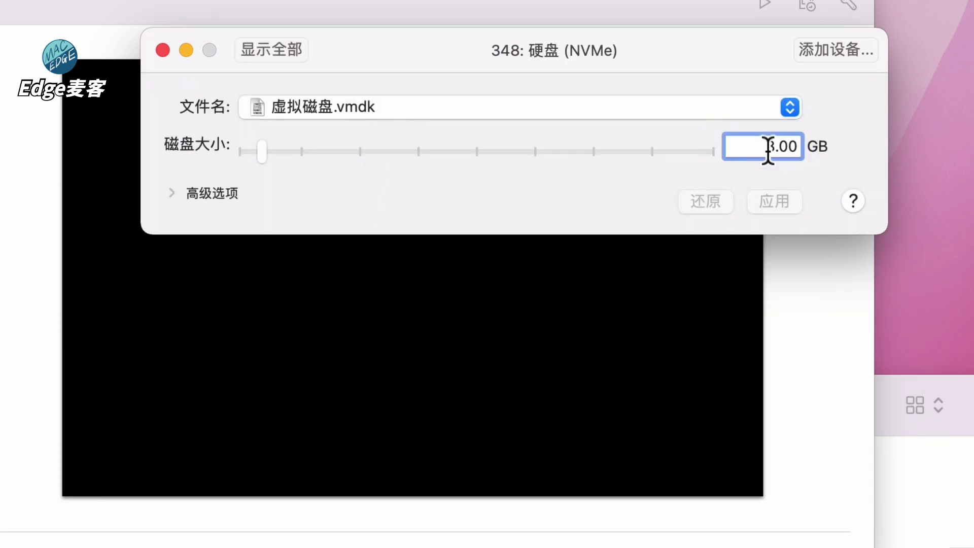
pyautogui.write('12')
pyautogui.click(777, 201)
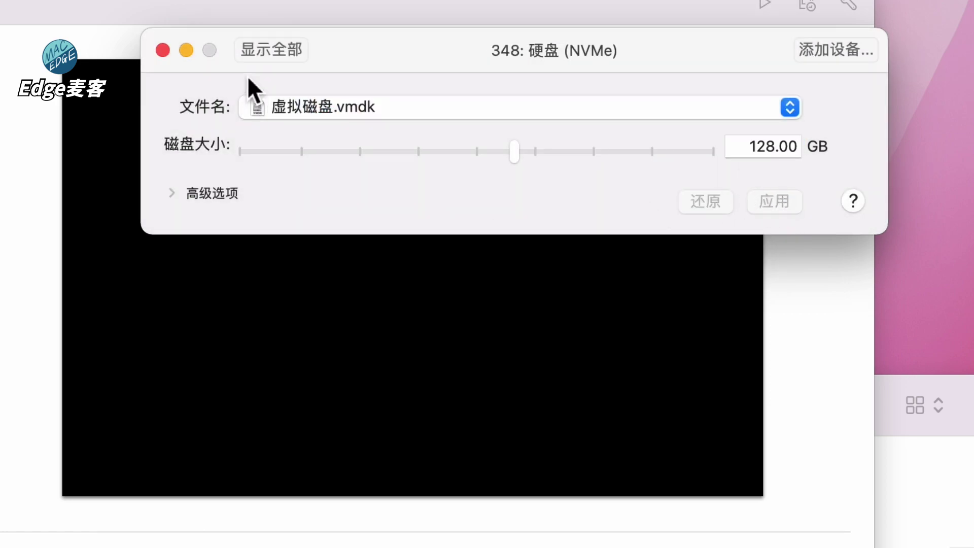
pyautogui.click(261, 51)
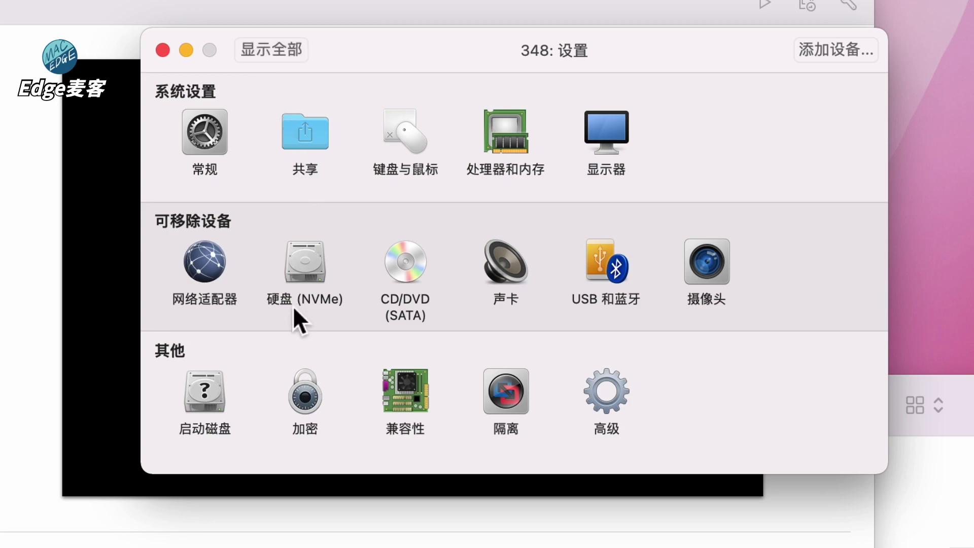
pyautogui.click(162, 51)
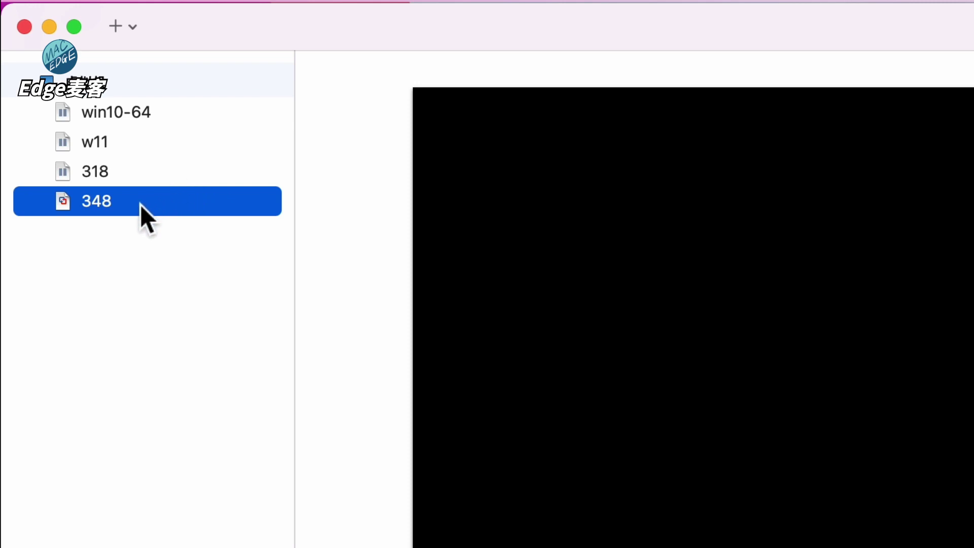
# Open VM 348's configuration file in TextEdit with a larger window and text
pyautogui.rightClick(141, 206)
pyautogui.press('alt')
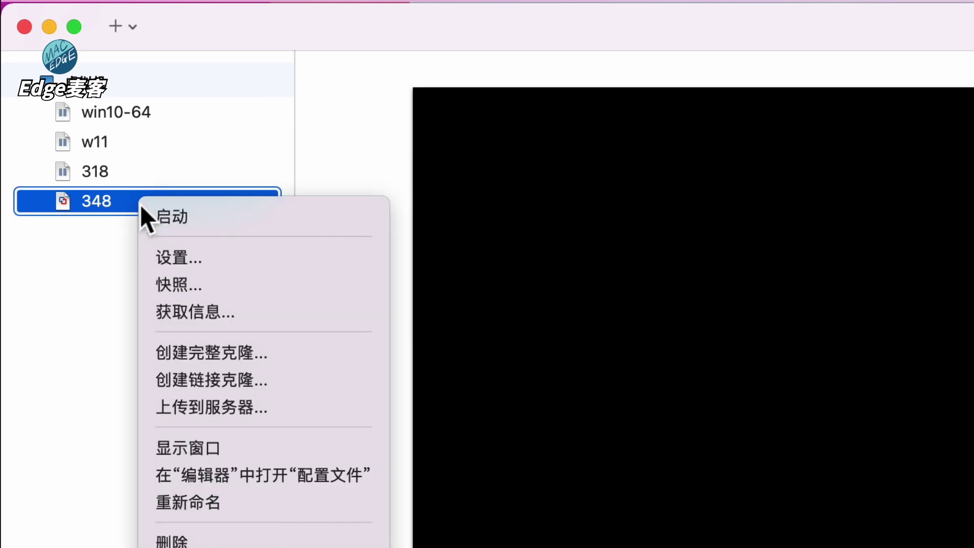
pyautogui.keyDown('alt'); pyautogui.click(264, 477); pyautogui.keyUp('alt')
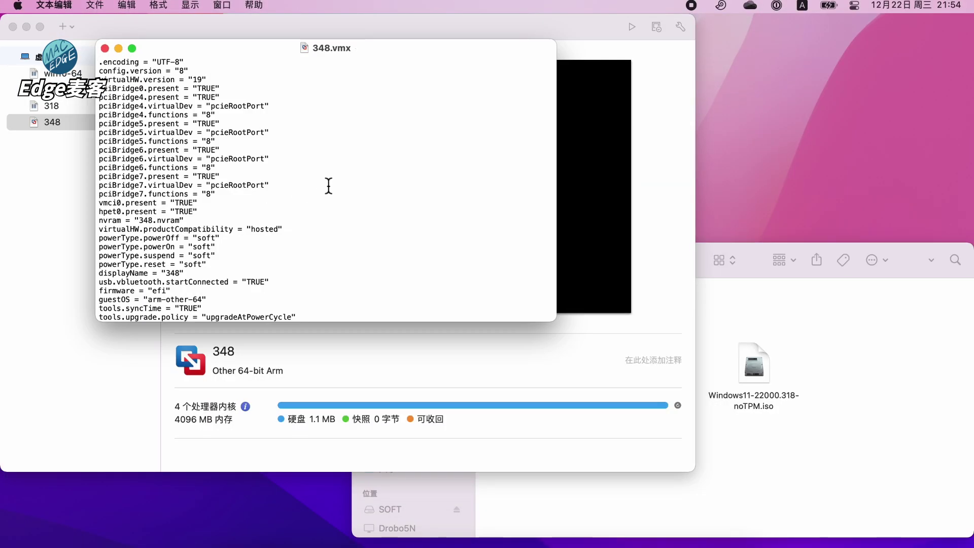
pyautogui.moveTo(555, 320); pyautogui.dragTo(692, 474)
pyautogui.press('super+plus')
pyautogui.press('super+plus')
pyautogui.press('super+plus')
pyautogui.press('super+plus')
pyautogui.press('super+plus')
pyautogui.press('super+plus')
pyautogui.press('super+plus')
pyautogui.press('super+plus')
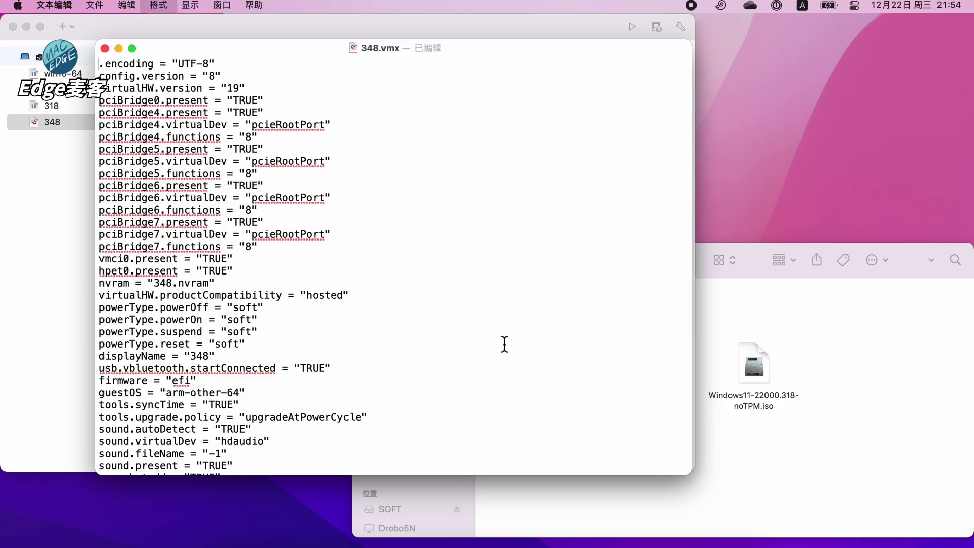
pyautogui.scroll(-10, 505, 344)
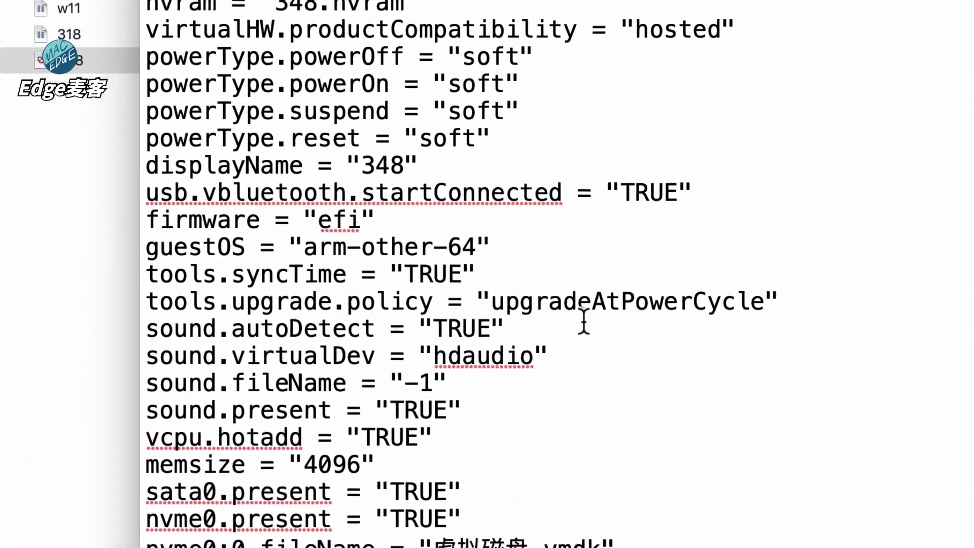
# Change guestOS from arm-other-64 to arm-windows11-64, then save and close 348.vmx
pyautogui.doubleClick(267, 290)
pyautogui.write('windows11')
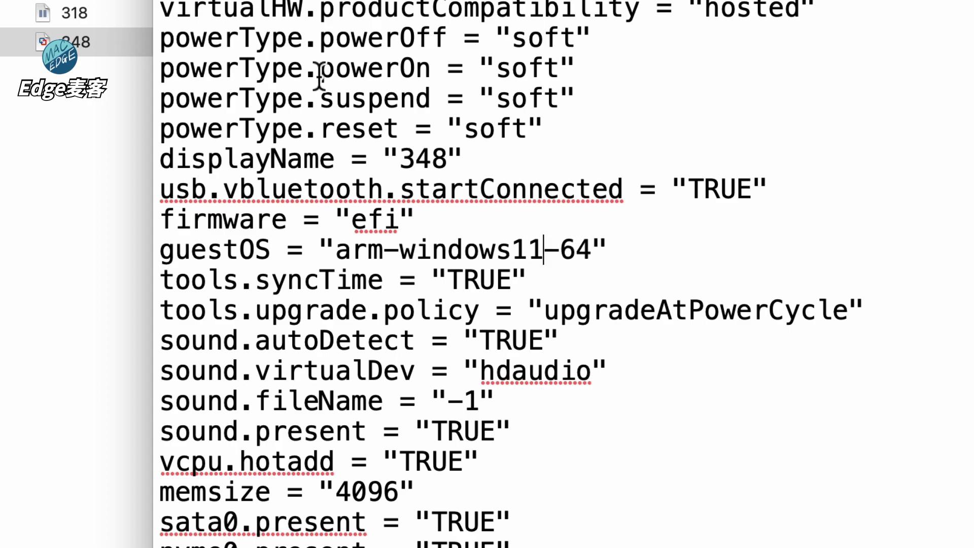
pyautogui.click(150, 11)
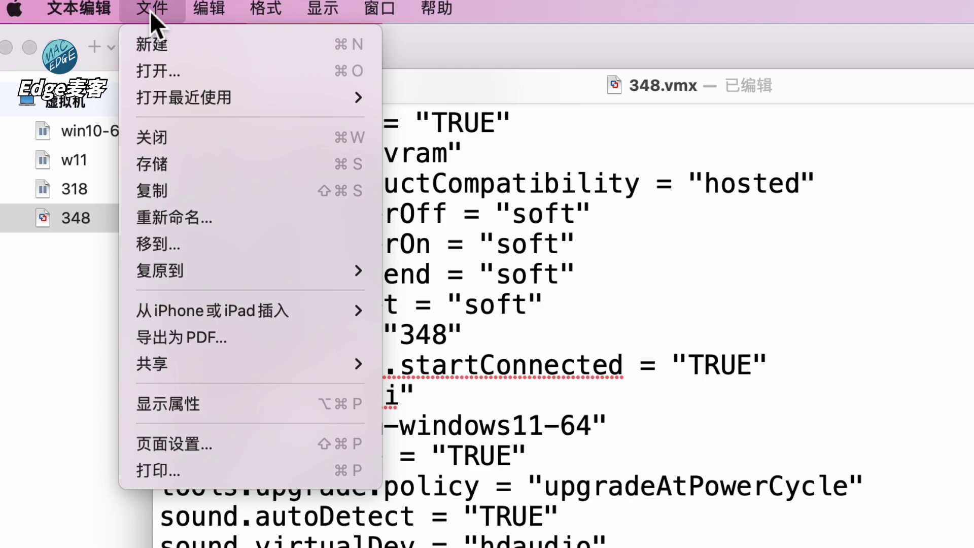
pyautogui.click(181, 161)
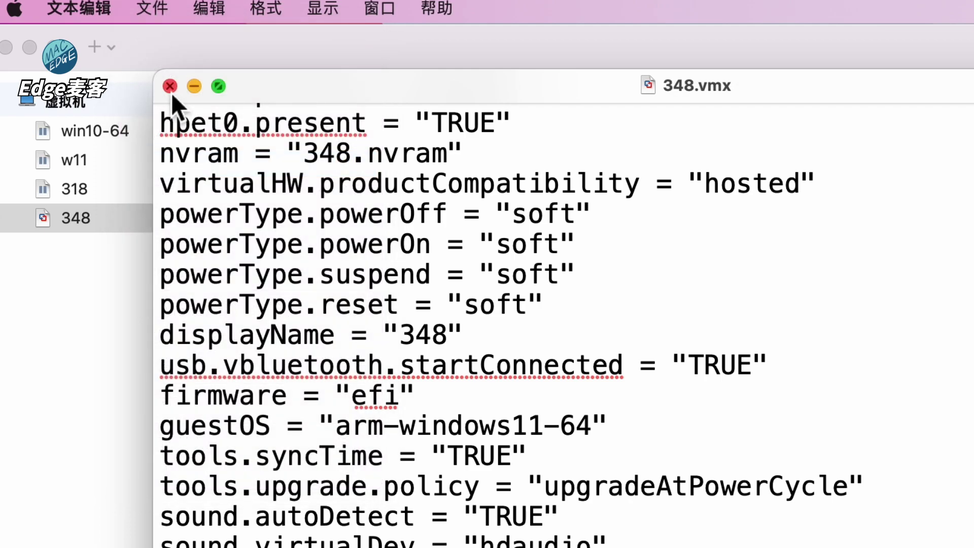
pyautogui.click(170, 86)
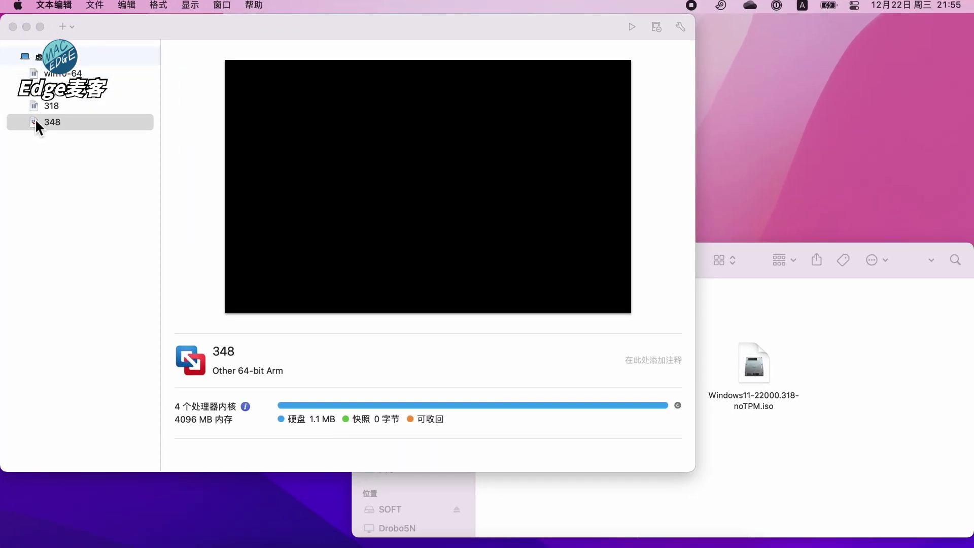
# Open VM 348, dismiss the camera error, and boot from the installer disc
pyautogui.doubleClick(36, 121)
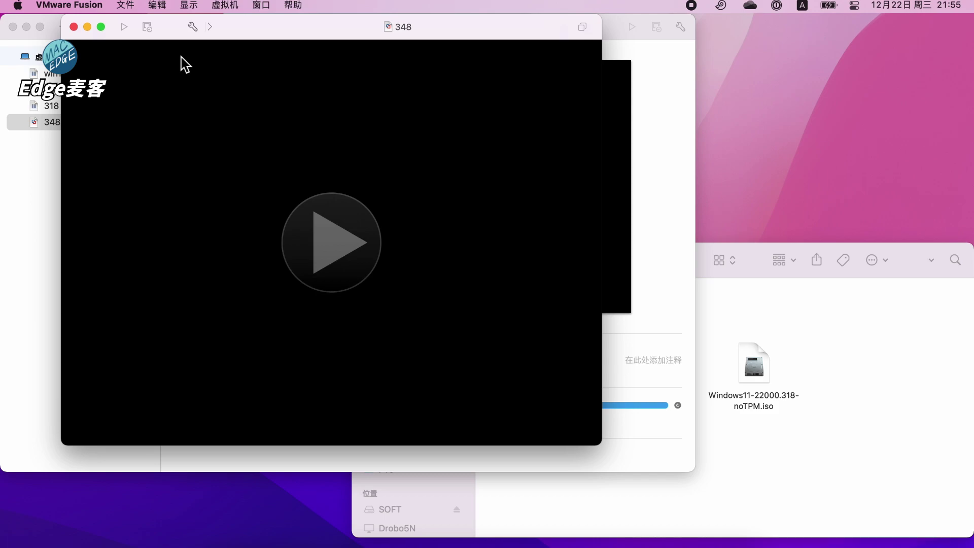
pyautogui.click(376, 20)
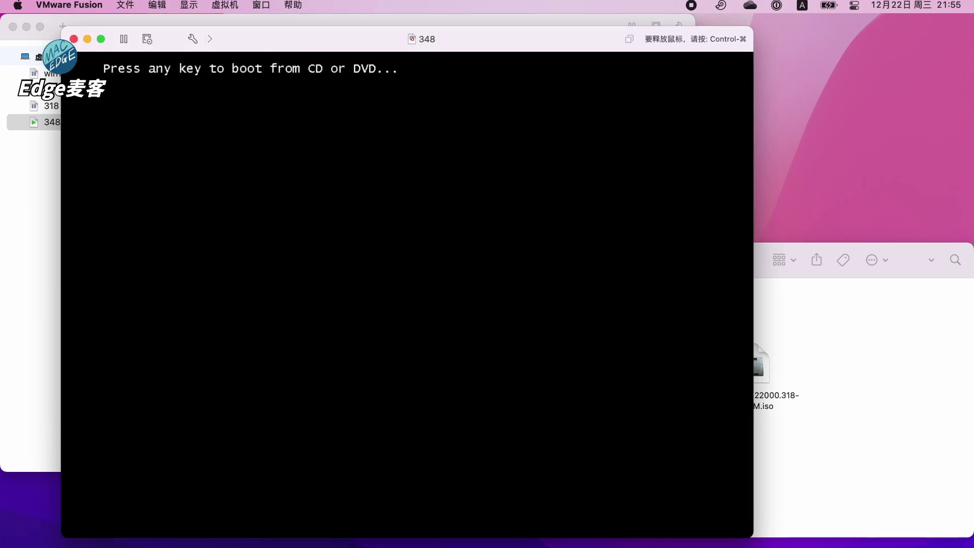
pyautogui.press('Return')
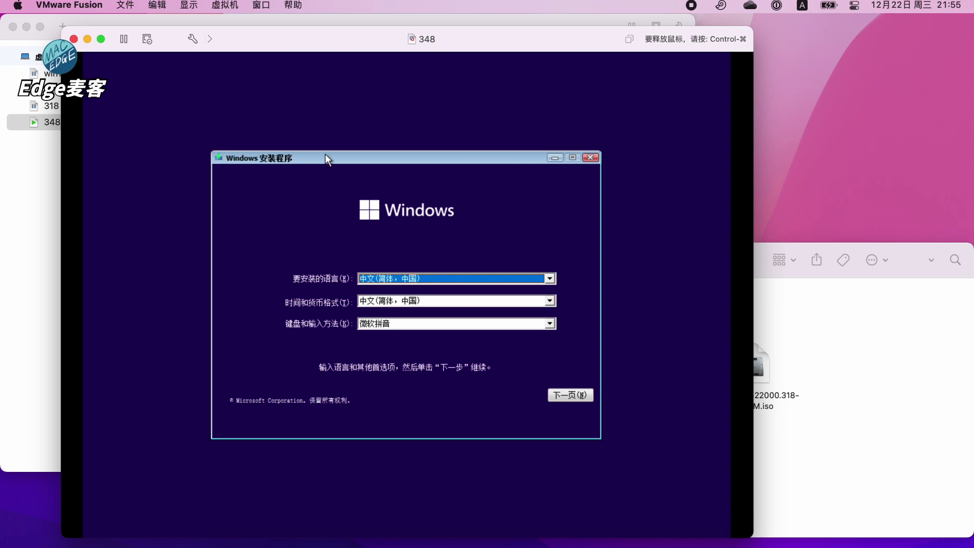
# Start installing with no product key, accept the licence terms, and choose a custom installation
pyautogui.click(560, 397)
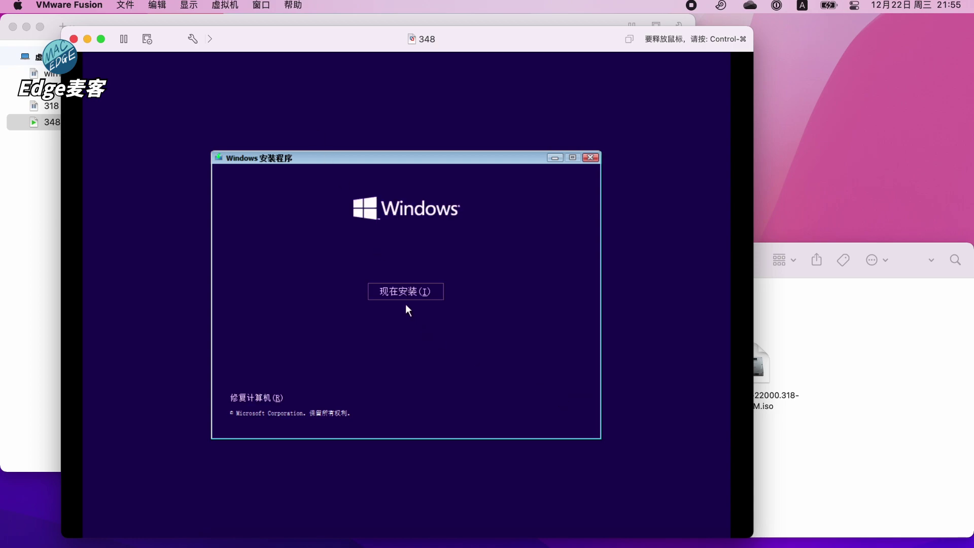
pyautogui.click(397, 291)
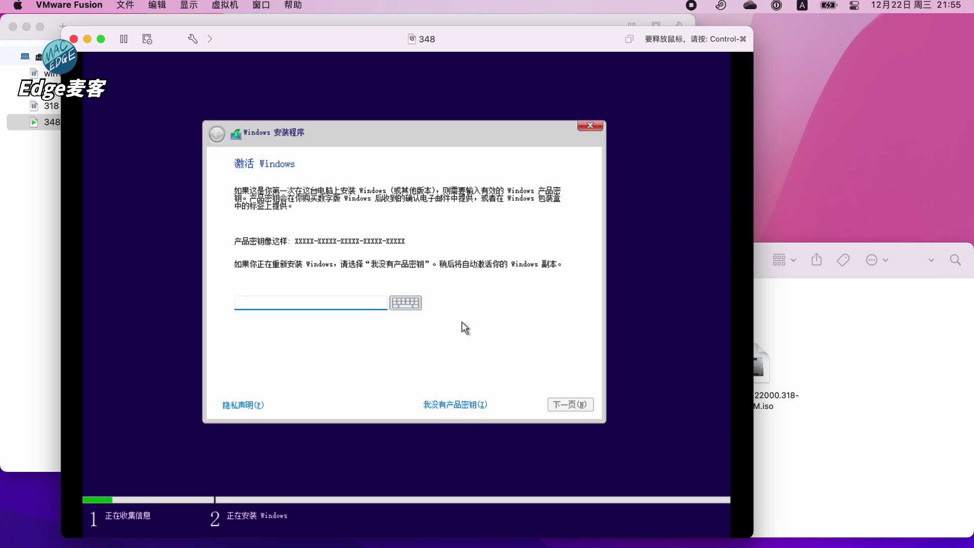
pyautogui.click(438, 408)
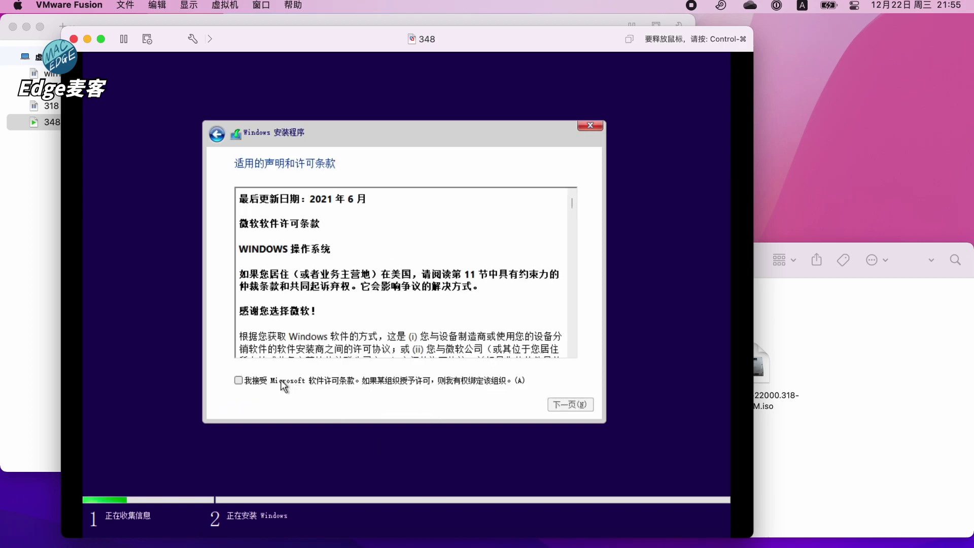
pyautogui.click(283, 386)
pyautogui.click(576, 405)
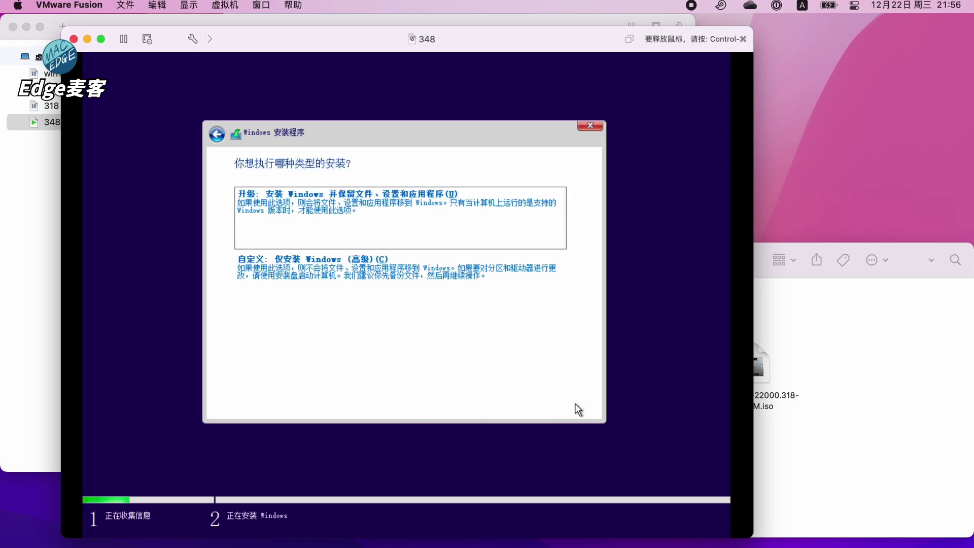
pyautogui.click(343, 291)
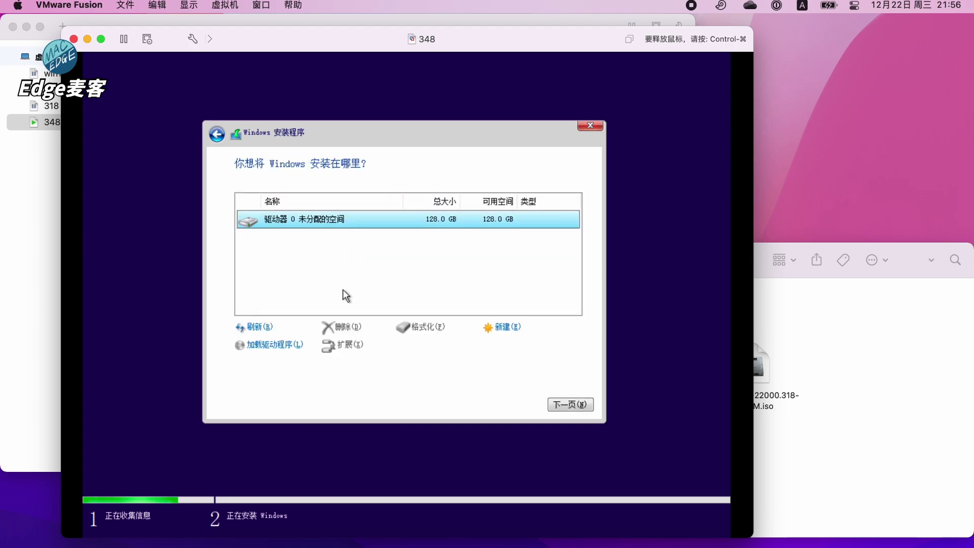
# Install Windows onto Drive 0's unallocated space and wait for the region question
pyautogui.click(566, 406)
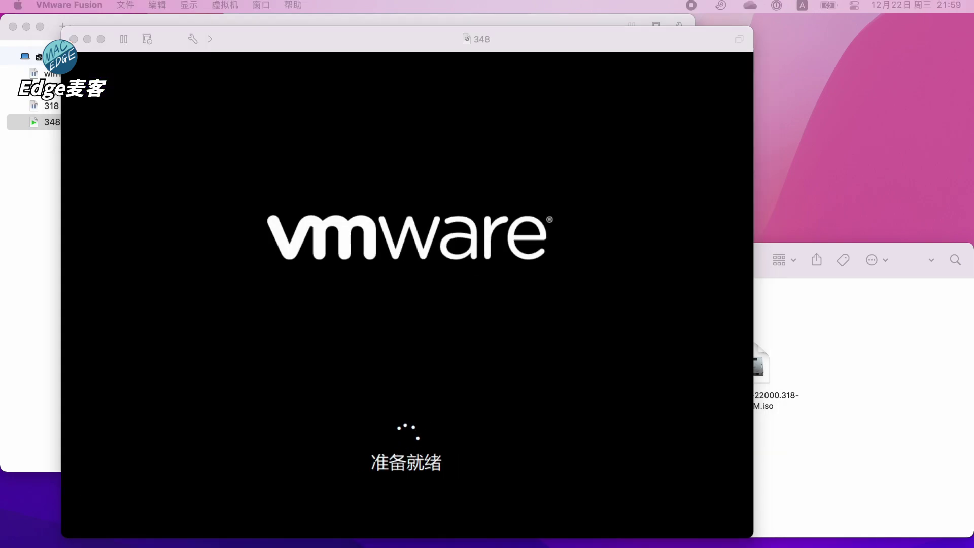
pyautogui.click(356, 36)
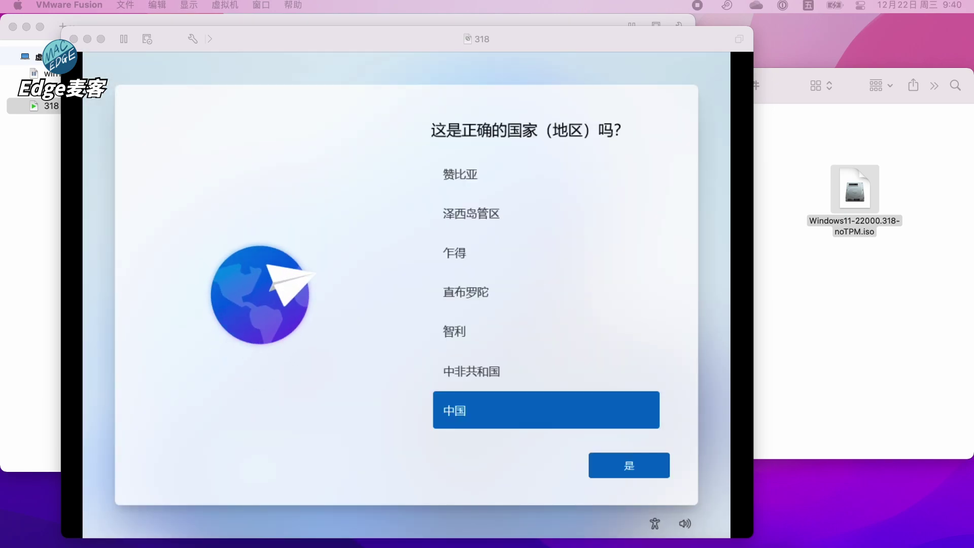
# Confirm China as the region and the keyboard layout, skipping a second layout
pyautogui.click(624, 467)
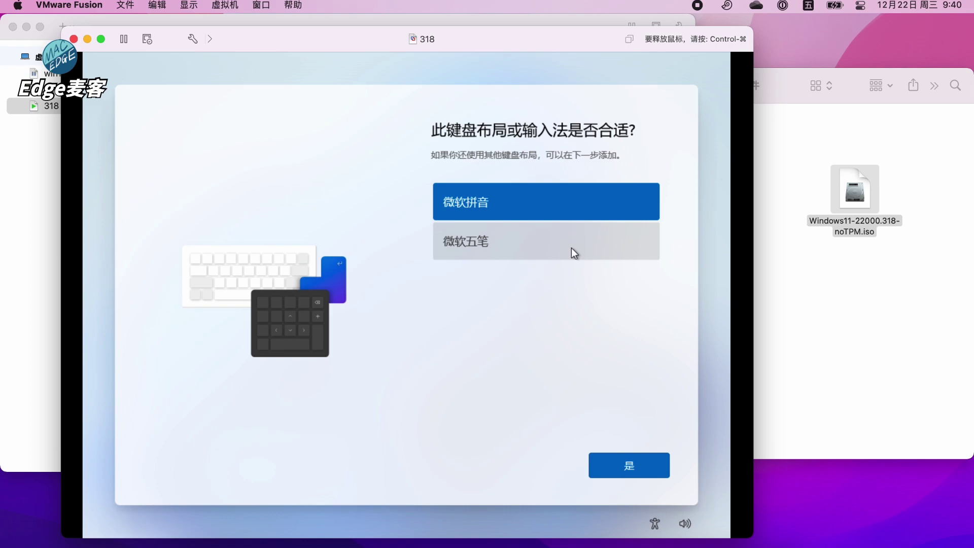
pyautogui.click(571, 247)
pyautogui.click(626, 465)
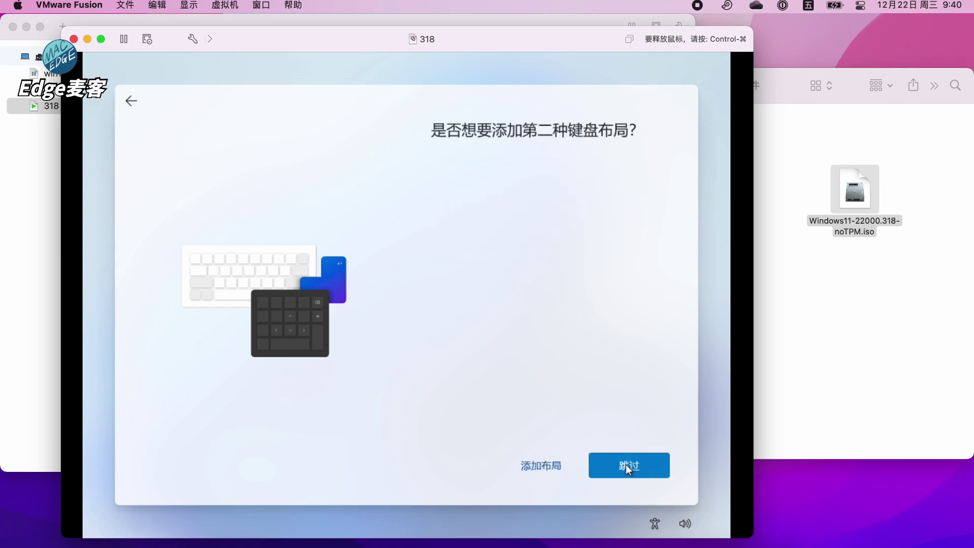
pyautogui.click(607, 466)
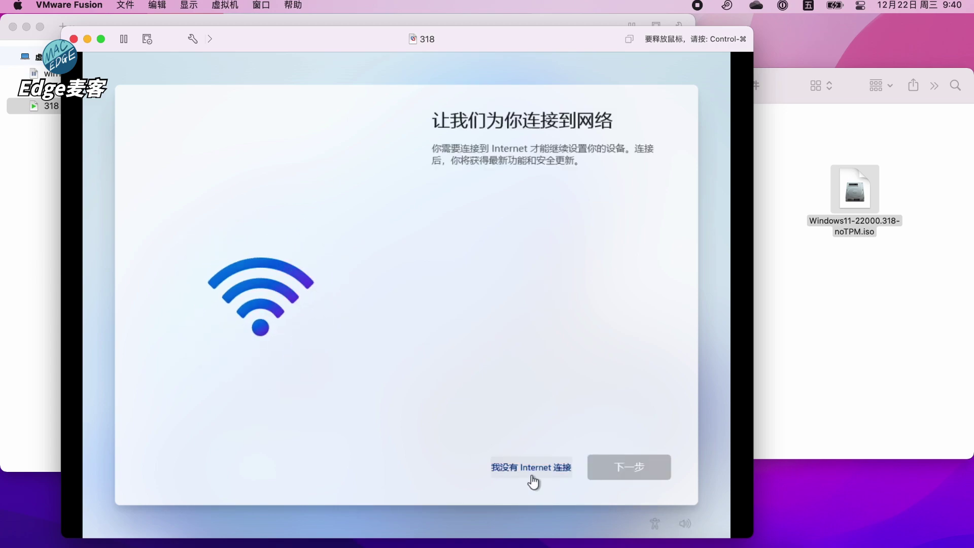
# Continue offline with limited setup and enter 'user' as the account name
pyautogui.click(517, 473)
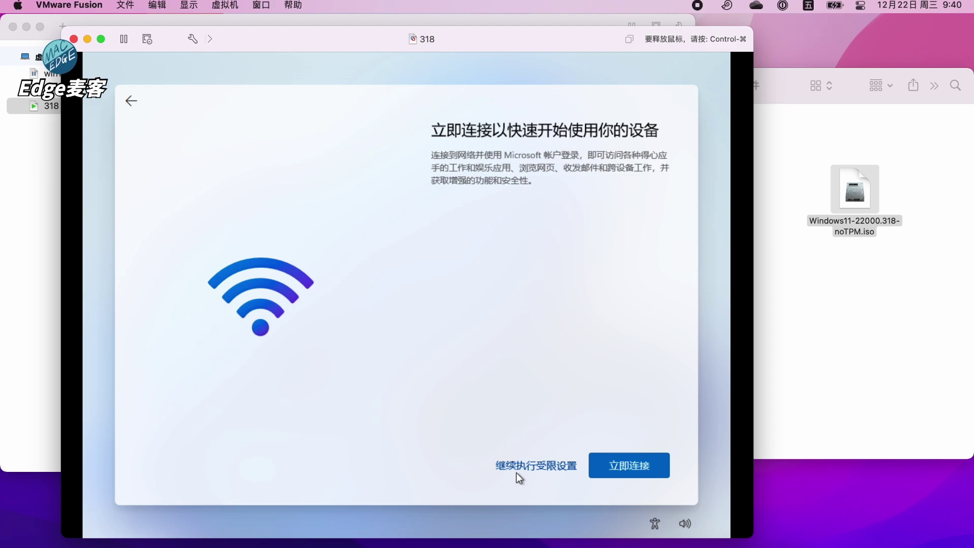
pyautogui.click(543, 465)
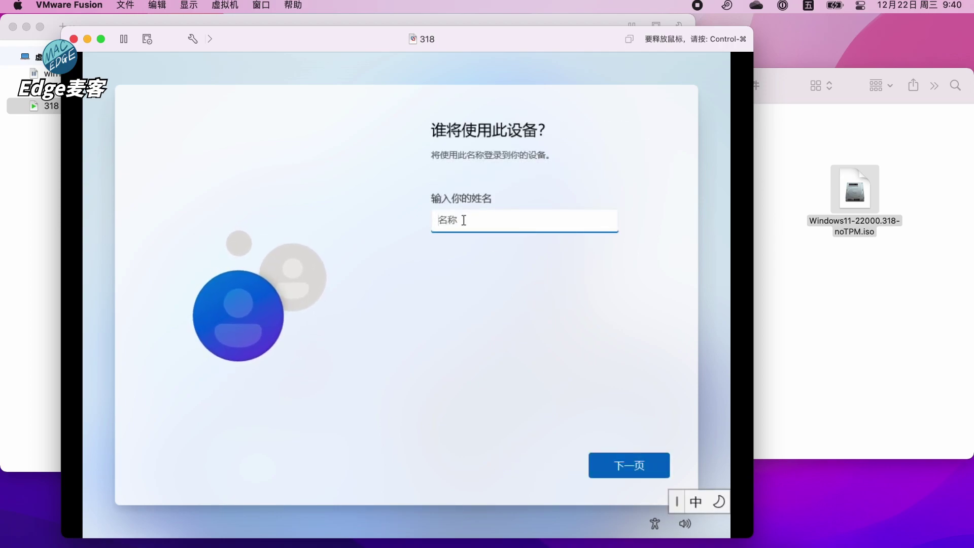
pyautogui.press('shift')
pyautogui.write('user')
# Confirm the account name, then enter and confirm the account password
pyautogui.click(610, 467)
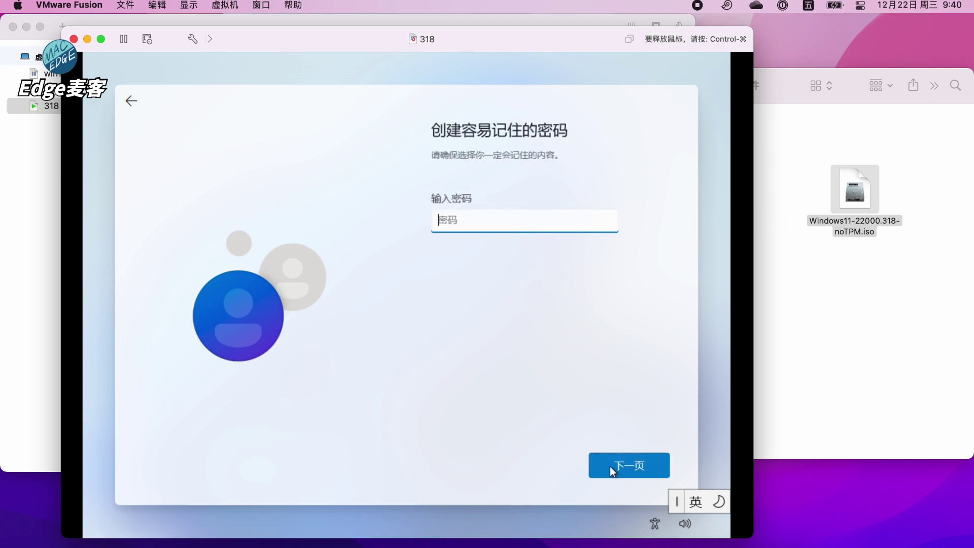
pyautogui.write('123')
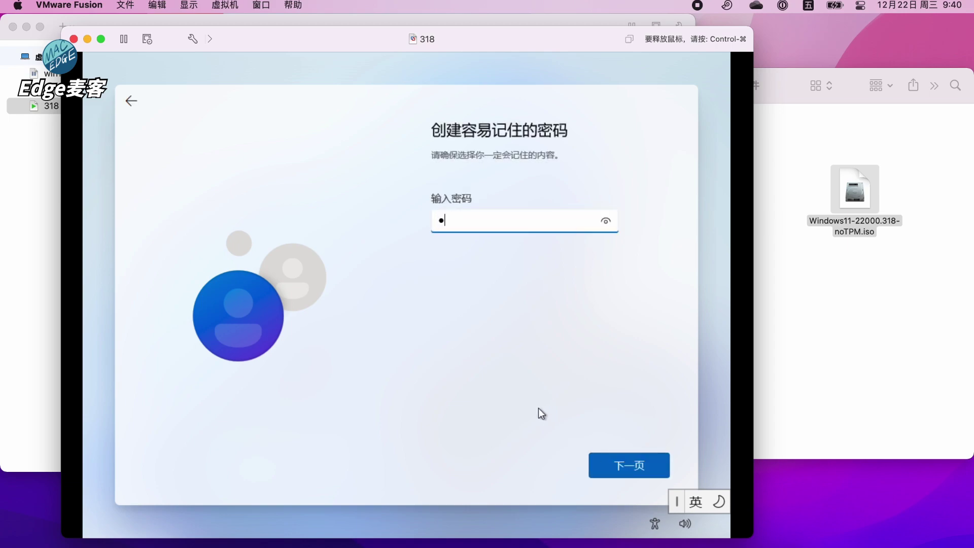
pyautogui.write('456')
pyautogui.click(628, 465)
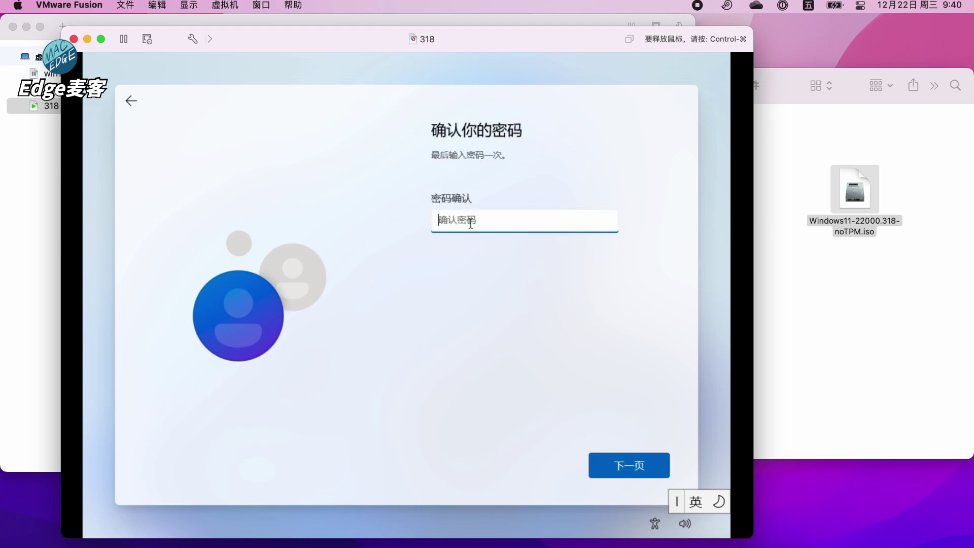
pyautogui.write('123456')
pyautogui.click(607, 459)
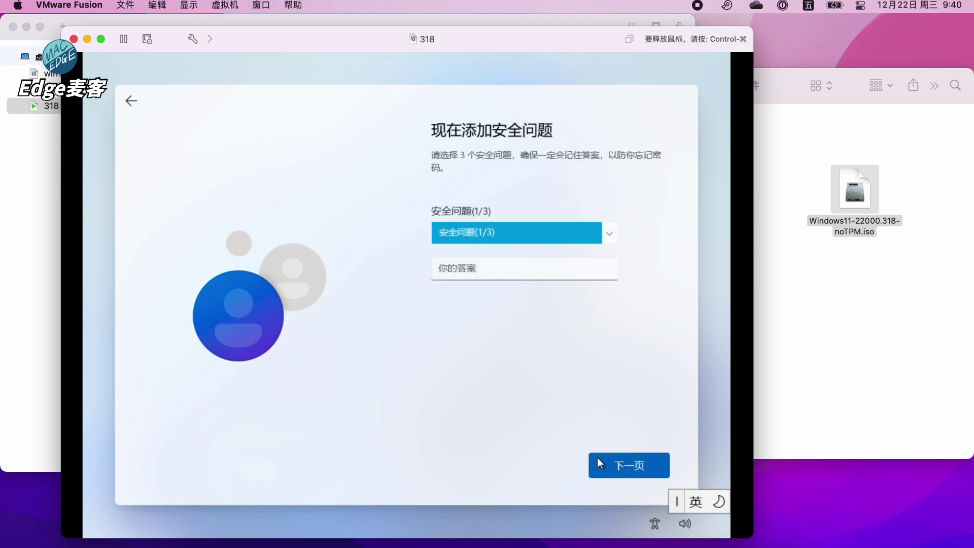
# Answer three security questions: first pet's name, birth city, and childhood nickname
pyautogui.click(496, 242)
pyautogui.click(495, 246)
pyautogui.click(626, 459)
pyautogui.click(522, 245)
pyautogui.click(513, 232)
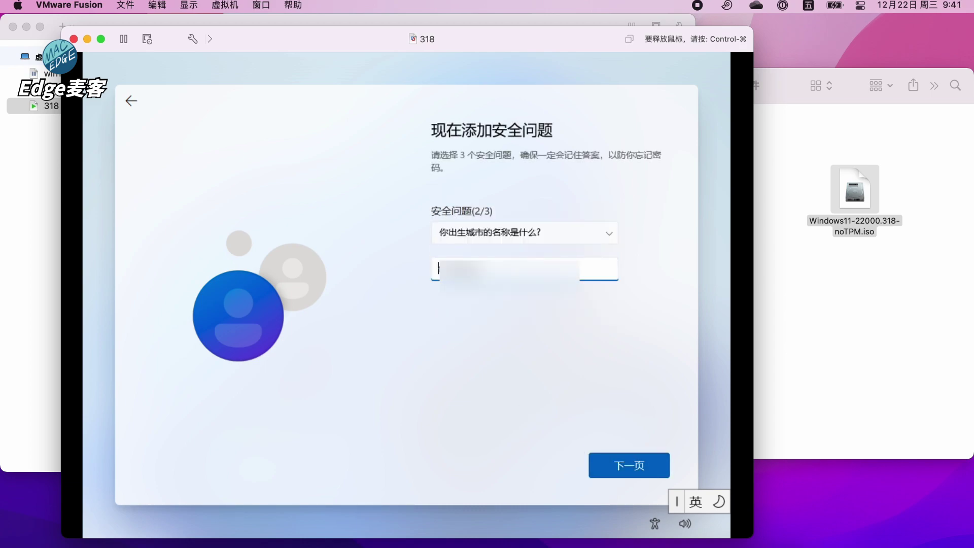
pyautogui.click(629, 464)
pyautogui.click(524, 232)
pyautogui.click(507, 246)
pyautogui.press('Return')
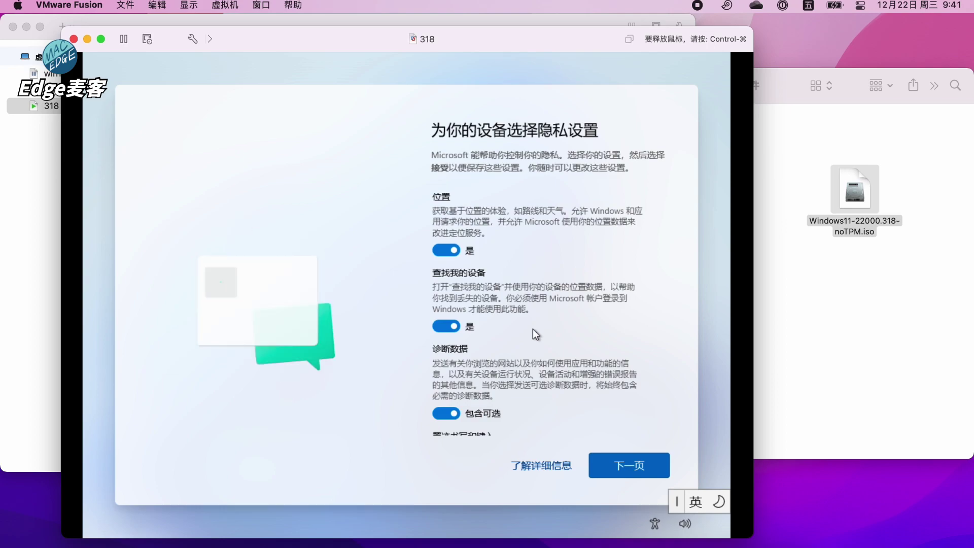
# Turn off location, Find my device, optional diagnostics, inking, tailored experiences and advertising ID, then accept
pyautogui.click(447, 251)
pyautogui.click(447, 316)
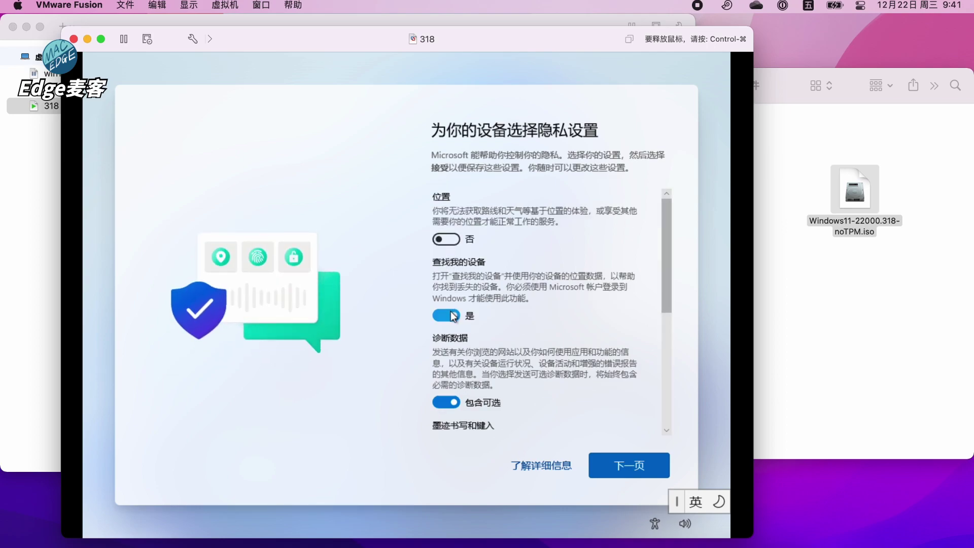
pyautogui.click(446, 371)
pyautogui.scroll(-5, 489, 385)
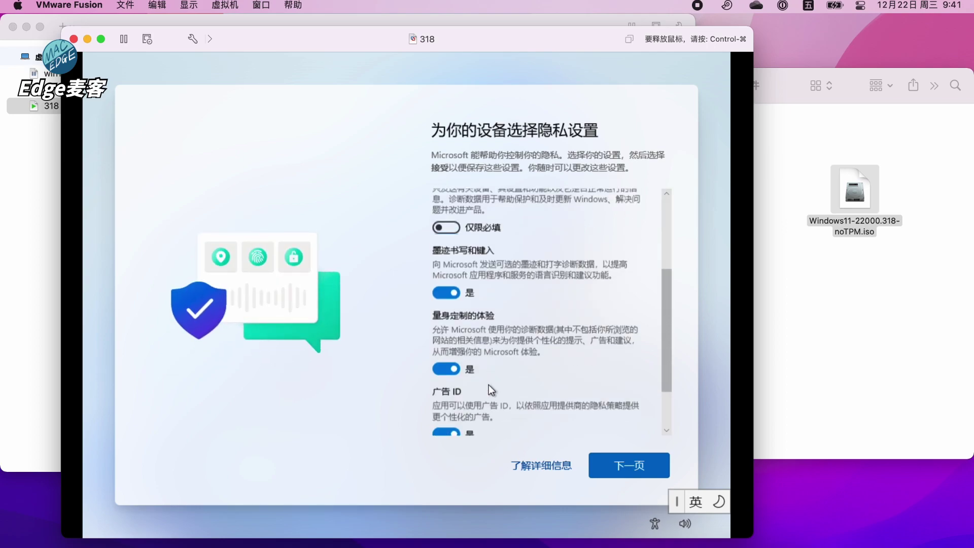
pyautogui.click(447, 252)
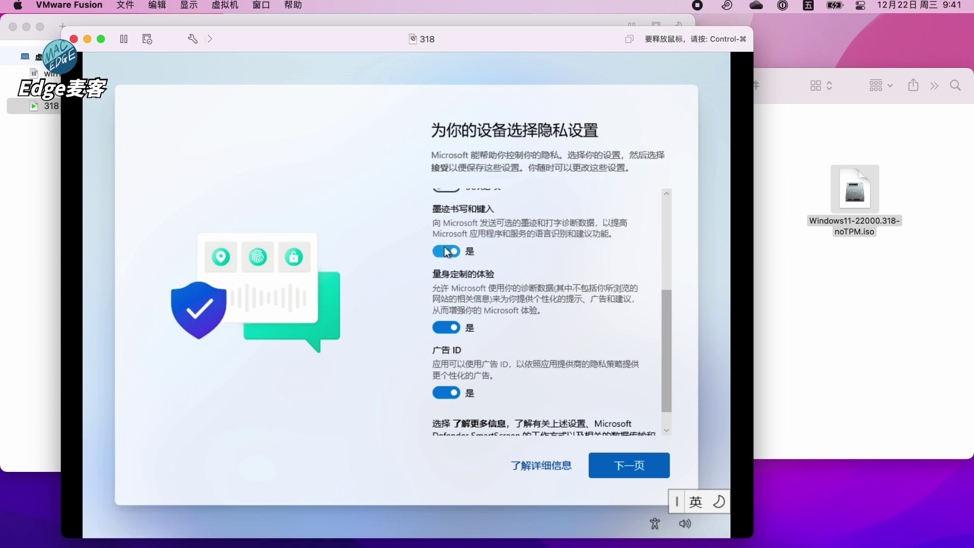
pyautogui.click(447, 330)
pyautogui.click(447, 381)
pyautogui.scroll(-1, 478, 377)
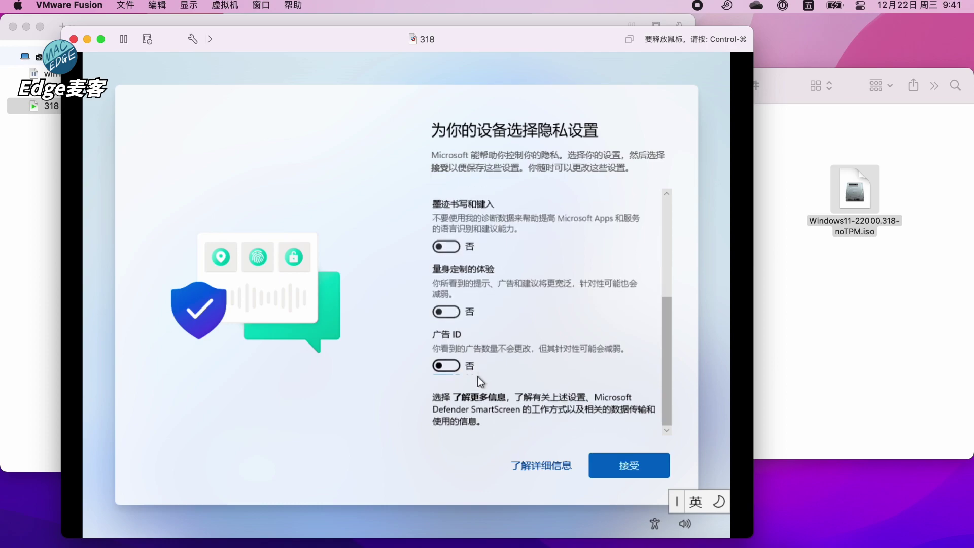
pyautogui.click(624, 472)
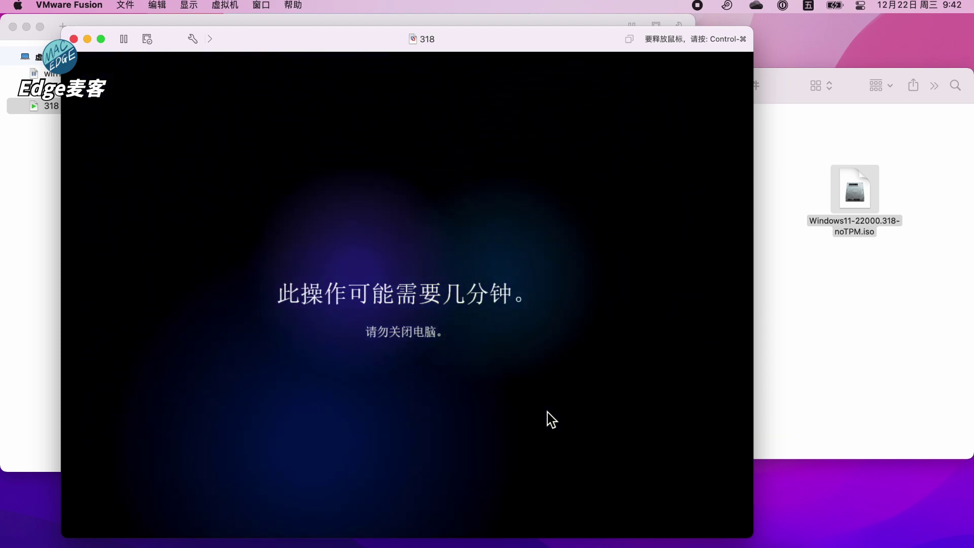
# Wait out the final Windows setup screens, toggling mouse capture with Control-Command, until the desktop appears
pyautogui.press('ctrl+super')
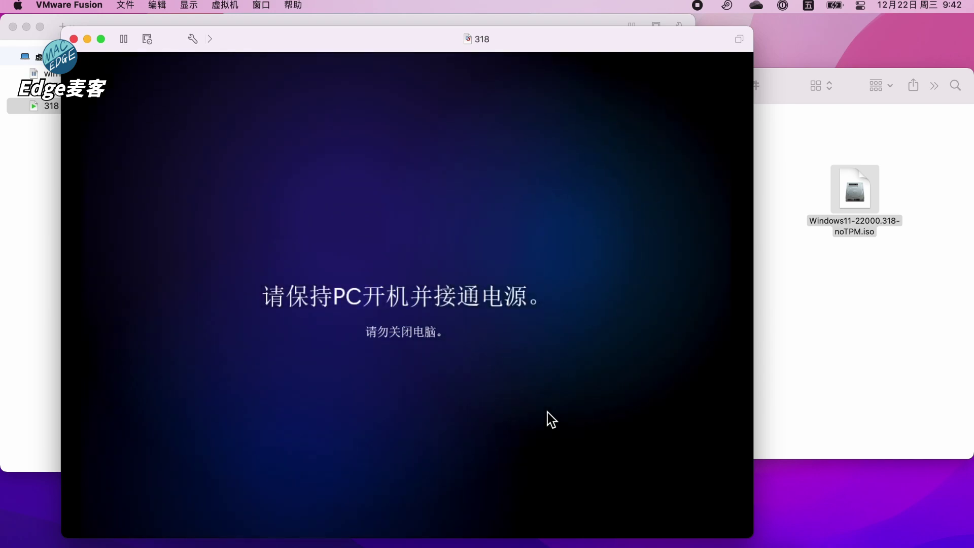
pyautogui.click(548, 413)
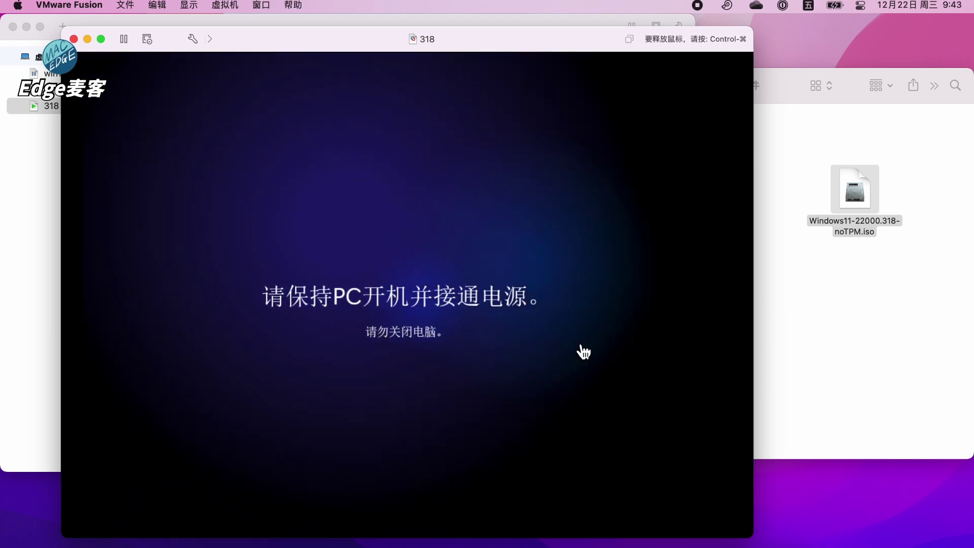
pyautogui.press('ctrl+super')
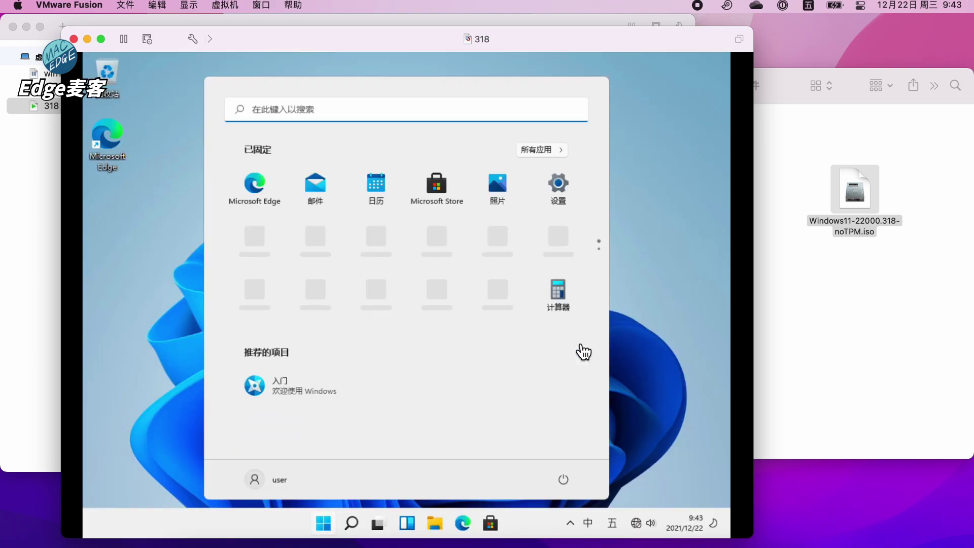
pyautogui.click(584, 351)
# Search for cmd and launch Command Prompt as administrator, accepting the UAC prompt
pyautogui.click(268, 109)
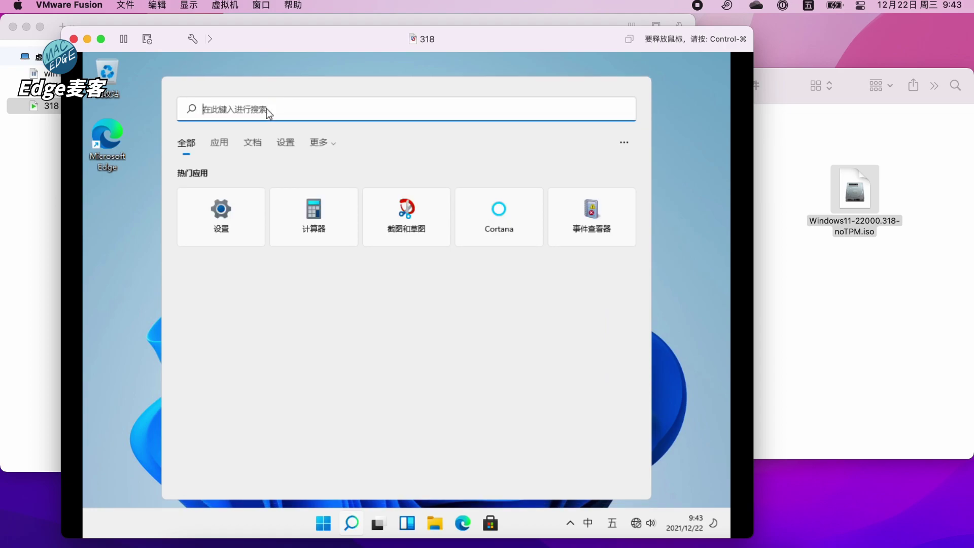
pyautogui.write('cmd')
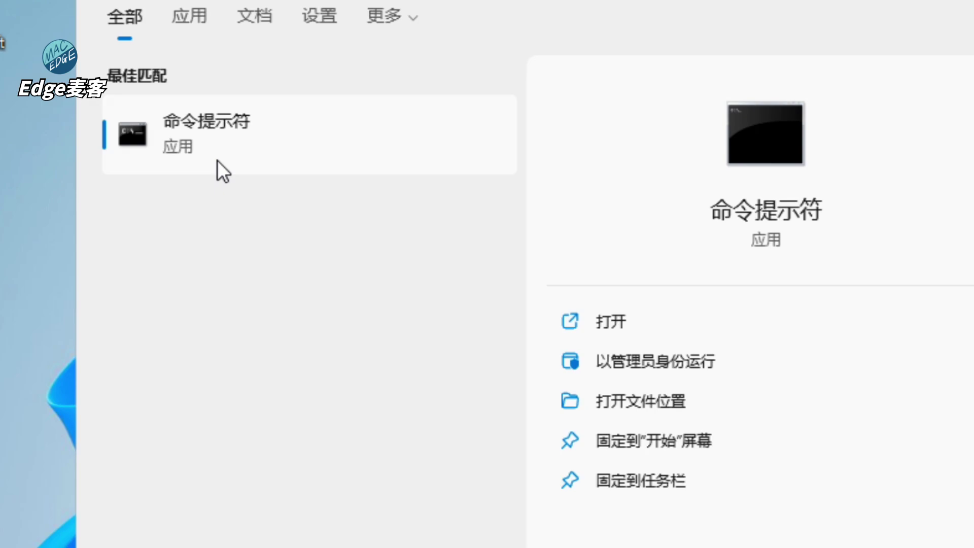
pyautogui.rightClick(218, 161)
pyautogui.click(329, 199)
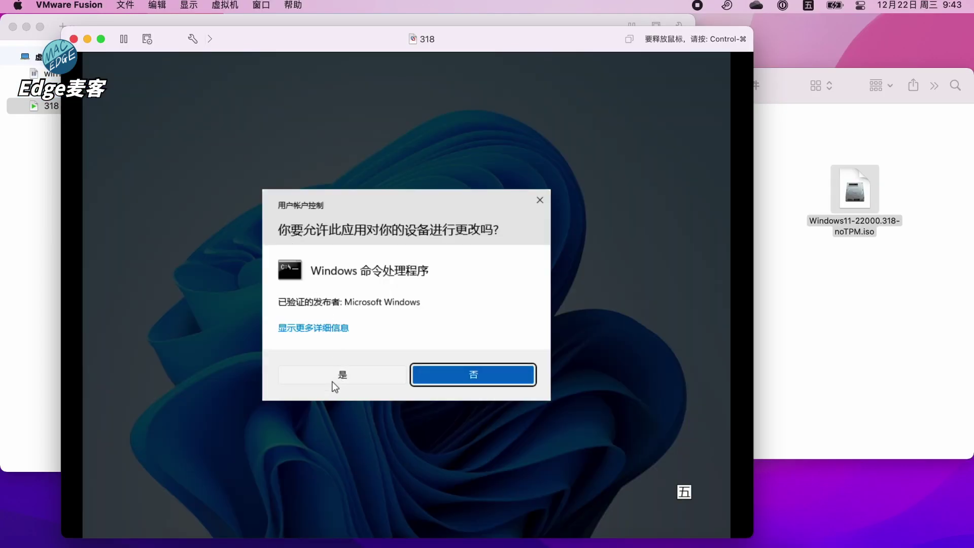
pyautogui.click(333, 380)
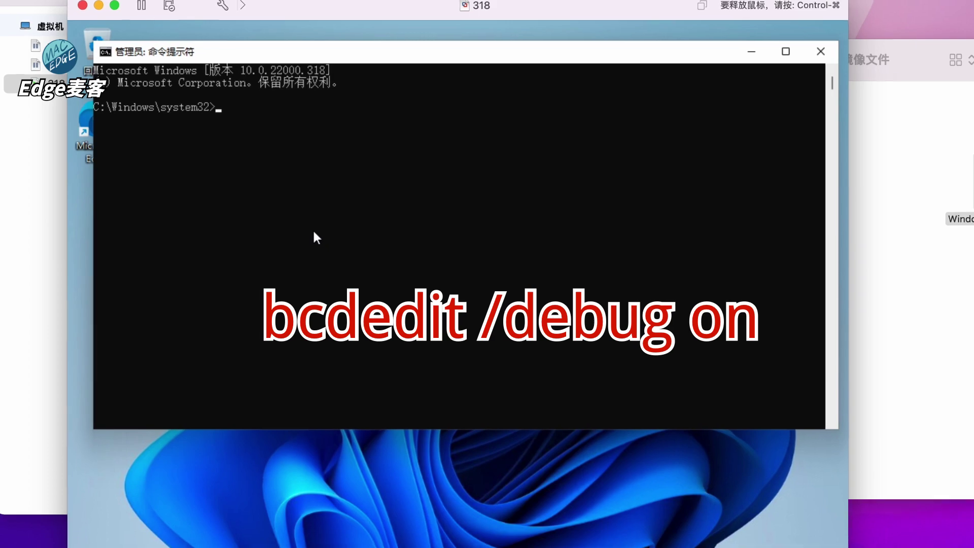
# Run 'bcdedit /debug on' and 'bcdedit /dbgsettings net hostip:10.0.0.1 port:55555'
pyautogui.write('bcde')
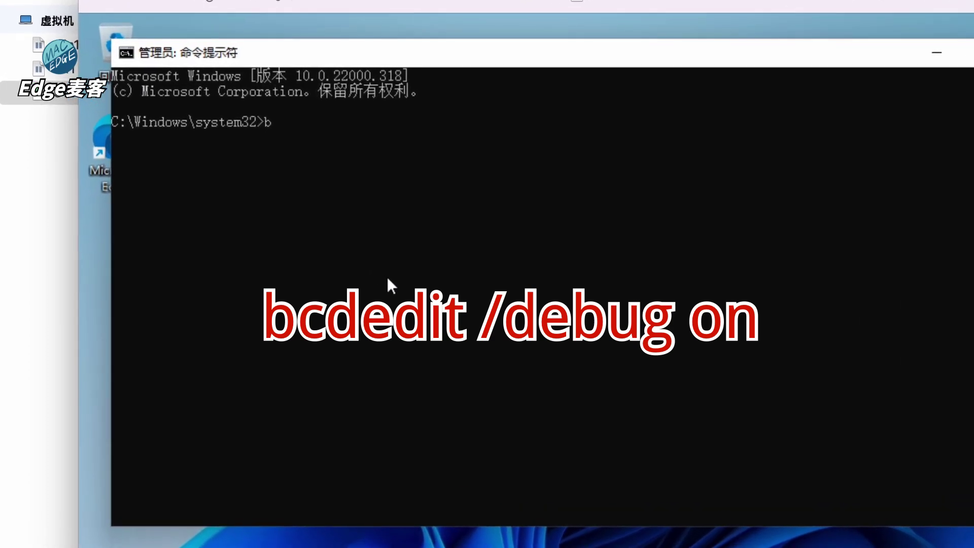
pyautogui.write('dit /')
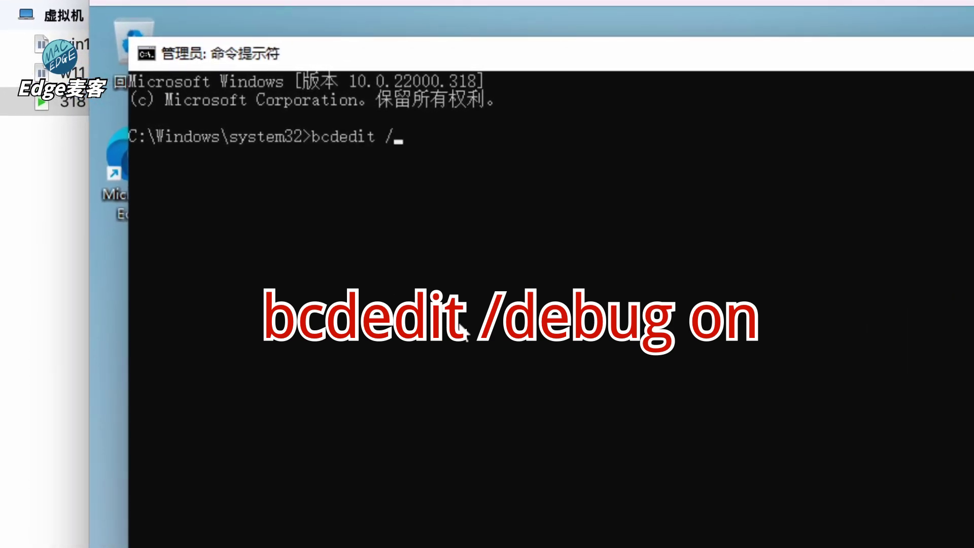
pyautogui.write('debug on')
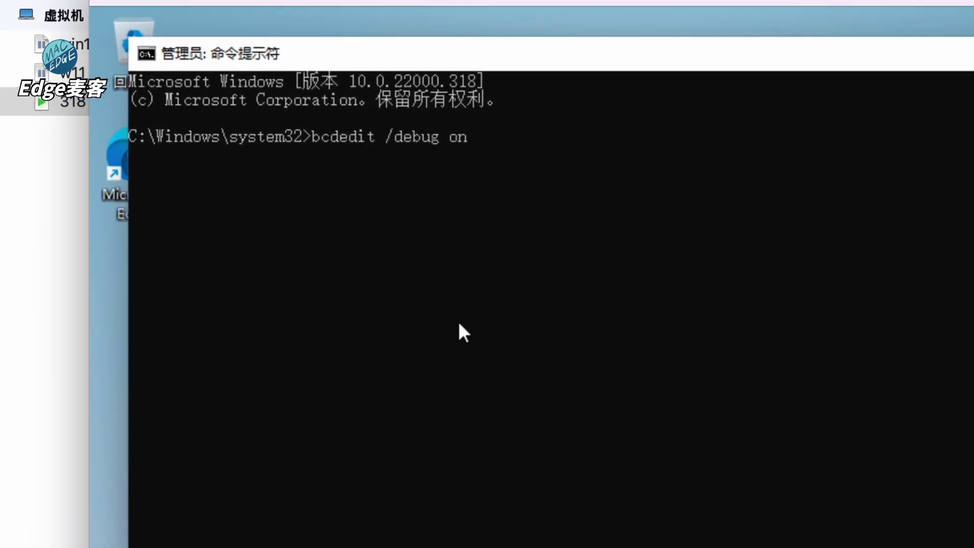
pyautogui.press('Return')
pyautogui.write('bcdedit ')
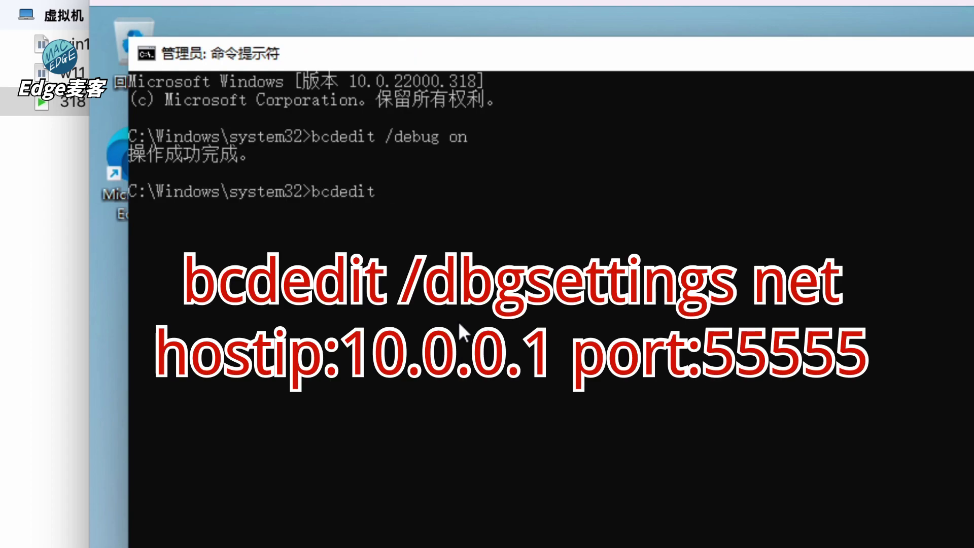
pyautogui.write('/dbgsetin')
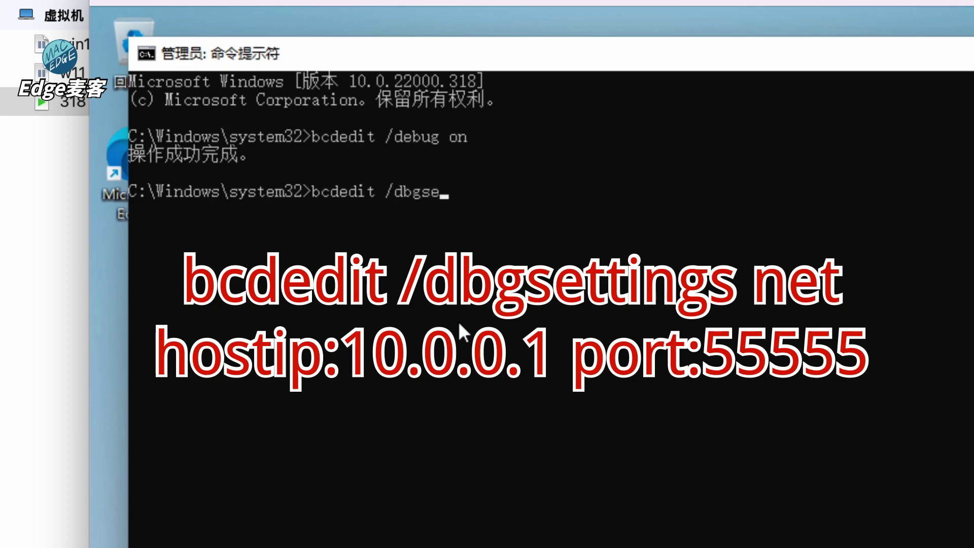
pyautogui.press('BackSpace')
pyautogui.write('tin')
pyautogui.press('BackSpace')
pyautogui.press('BackSpace')
pyautogui.press('BackSpace')
pyautogui.press('BackSpace')
pyautogui.write('tings')
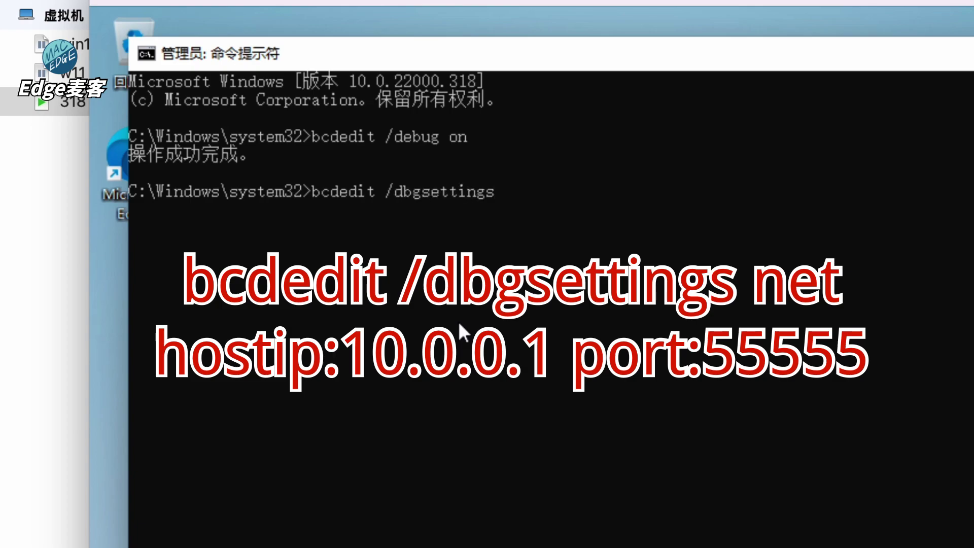
pyautogui.write(' net hostip')
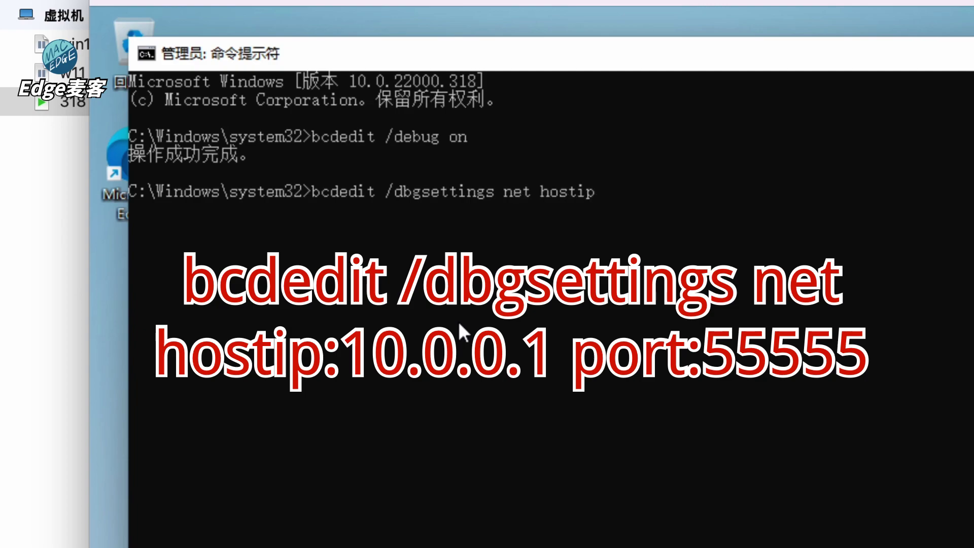
pyautogui.write(':10.0.0.1 port:55555')
pyautogui.press('Return')
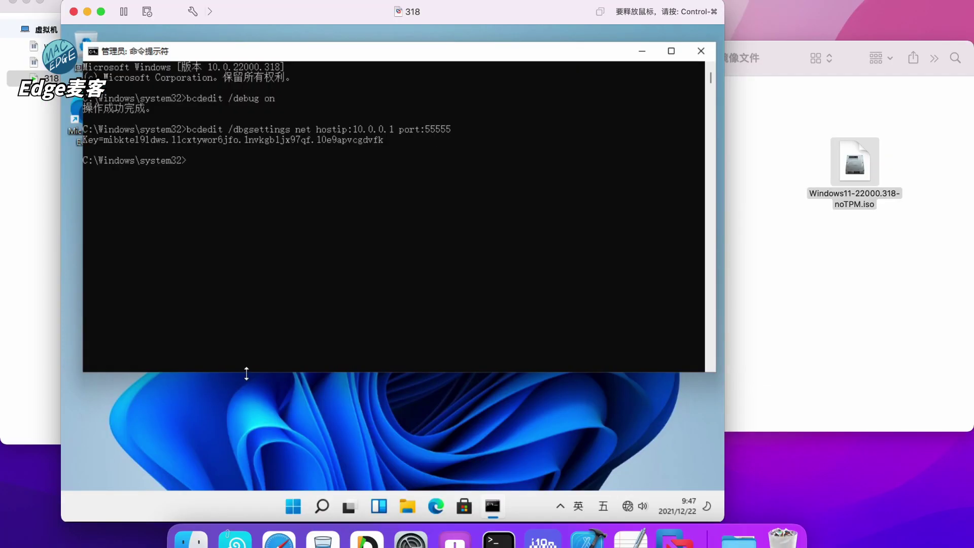
# Restart Windows from Start > Power > 重启 and authorise vmware-vmx with the Mac password
pyautogui.click(294, 501)
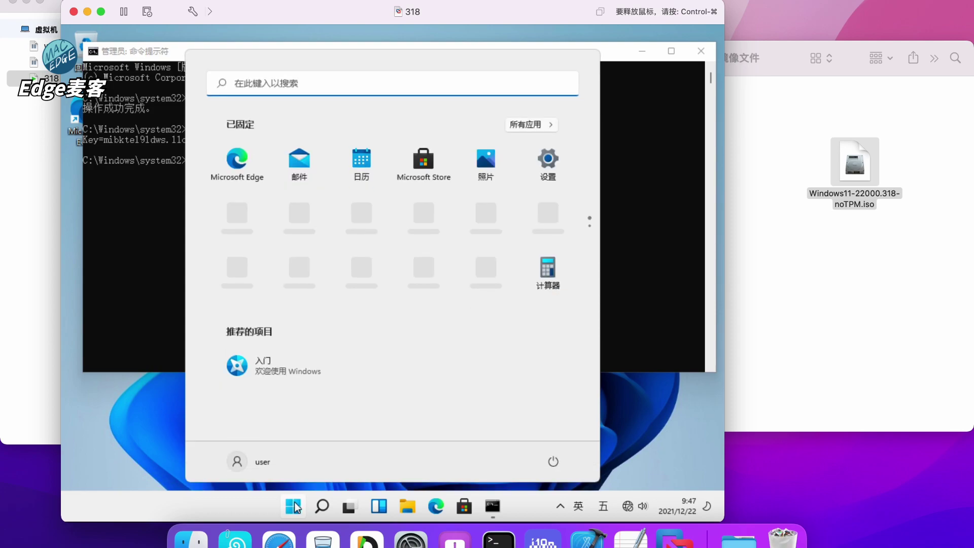
pyautogui.click(554, 463)
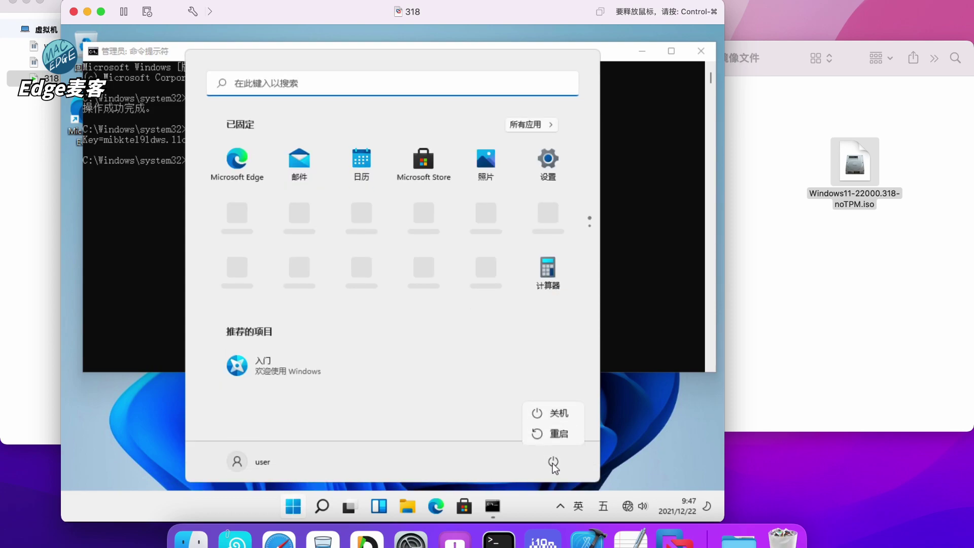
pyautogui.click(571, 435)
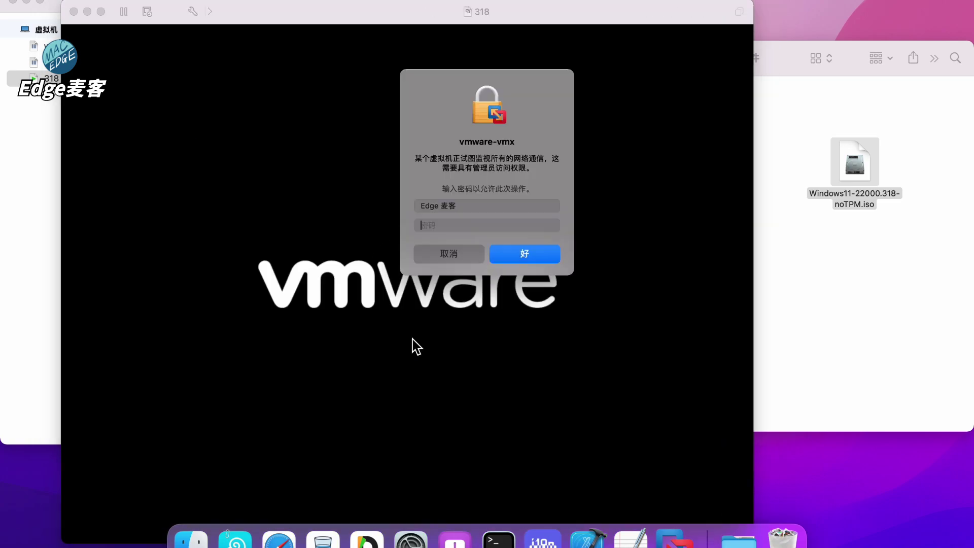
pyautogui.write('•')
pyautogui.press('Return')
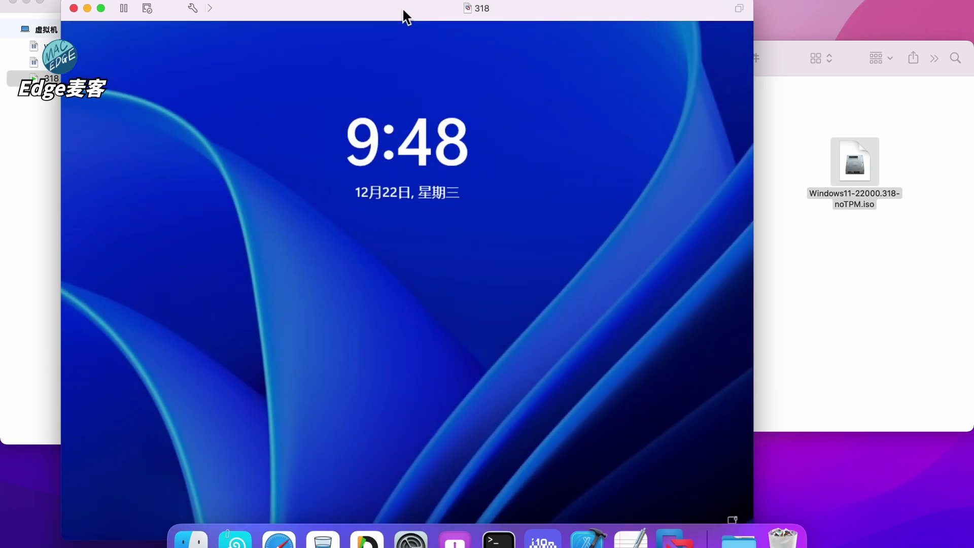
# Sign in at the lock screen with the Windows password and start Microsoft Edge from Start
pyautogui.click(518, 420)
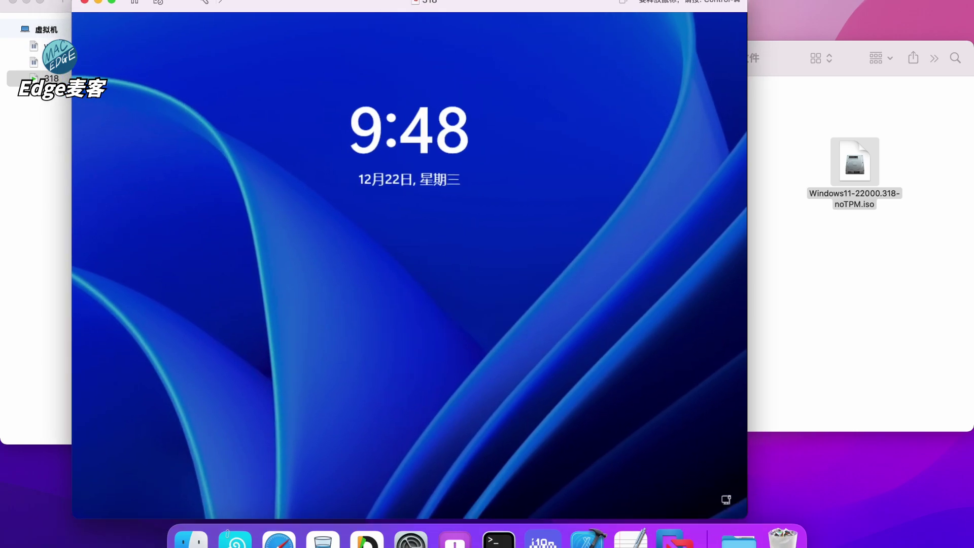
pyautogui.write('•••••••')
pyautogui.press('Return')
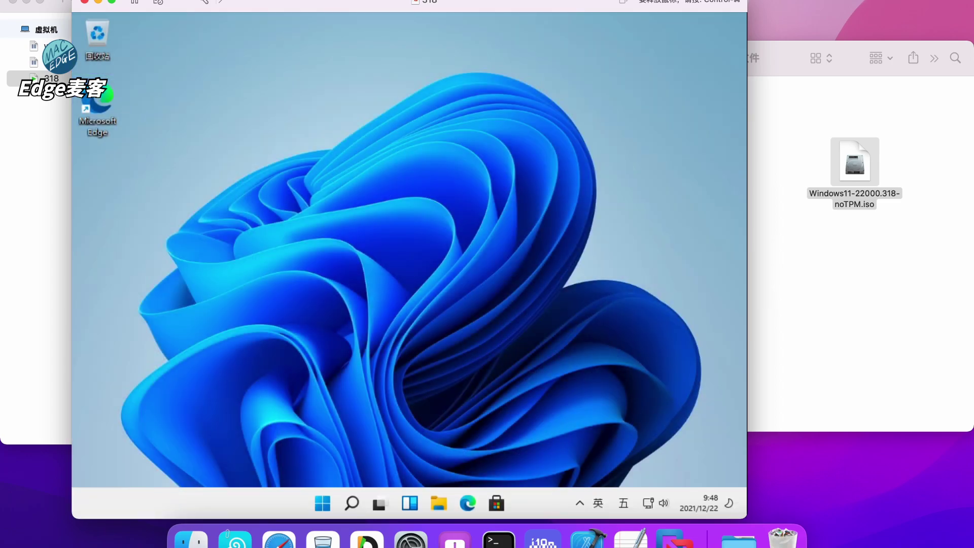
pyautogui.click(320, 507)
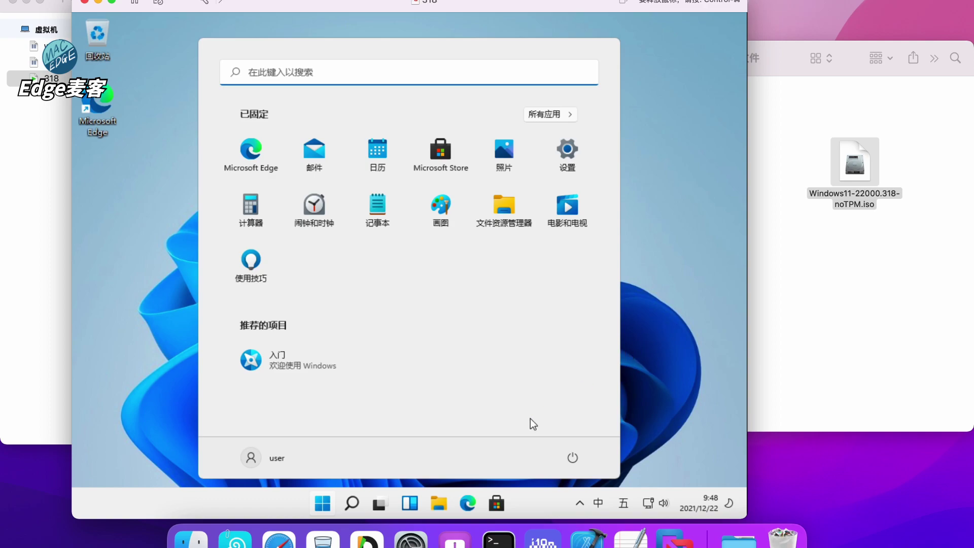
pyautogui.click(470, 499)
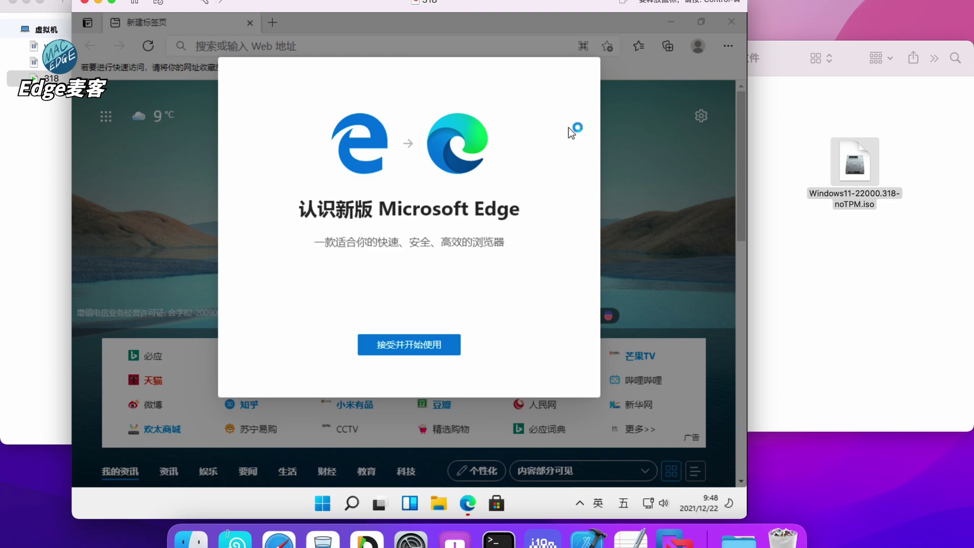
# Complete Edge's first-run setup with 接受并开始使用, 确认 and 继续但不登录
pyautogui.click(419, 350)
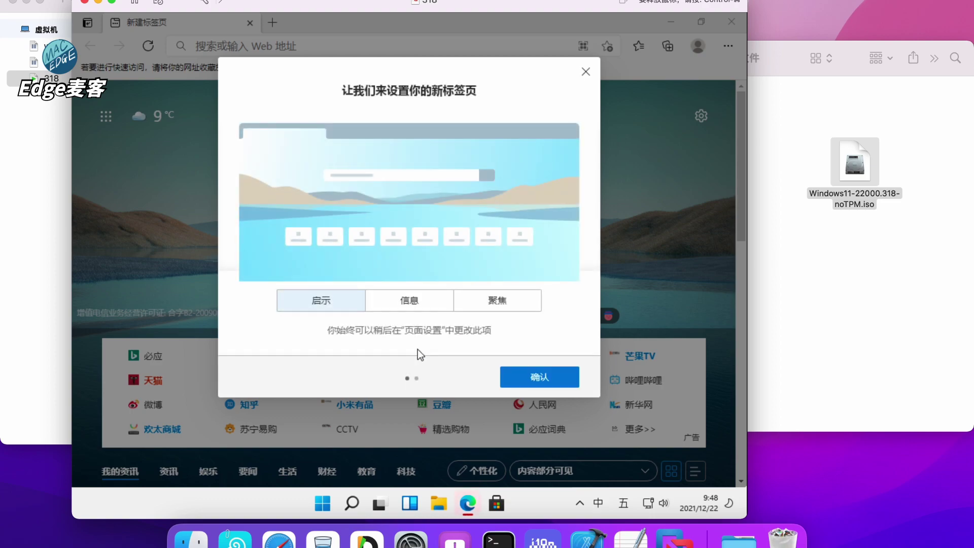
pyautogui.click(530, 371)
pyautogui.click(409, 331)
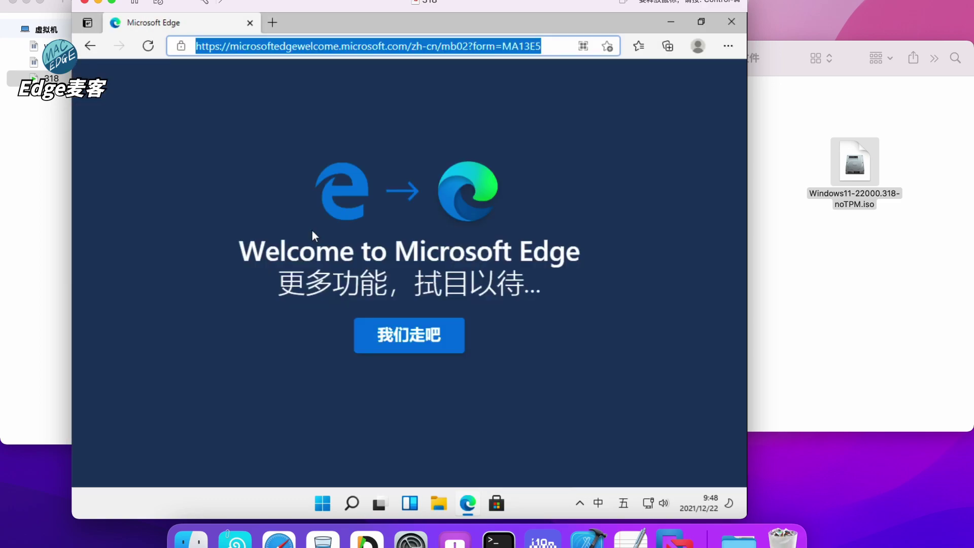
# Go back to the new tab page and open the 百度 quick link
pyautogui.click(90, 45)
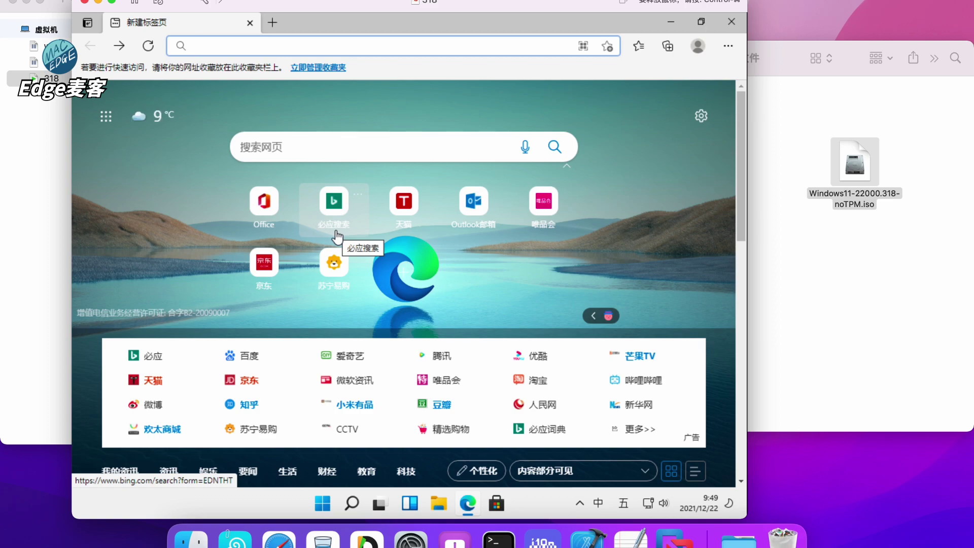
pyautogui.click(244, 363)
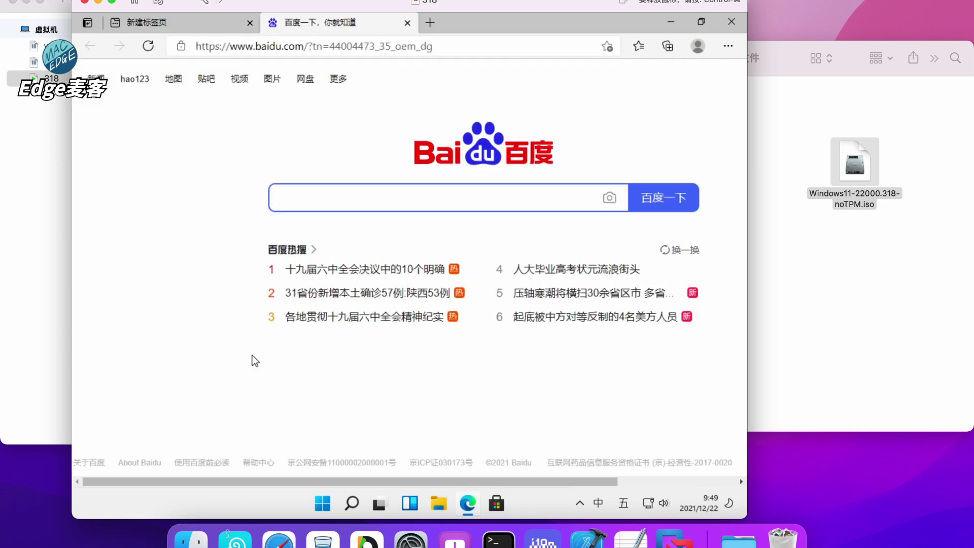
pyautogui.hscroll(4, 467, 340)
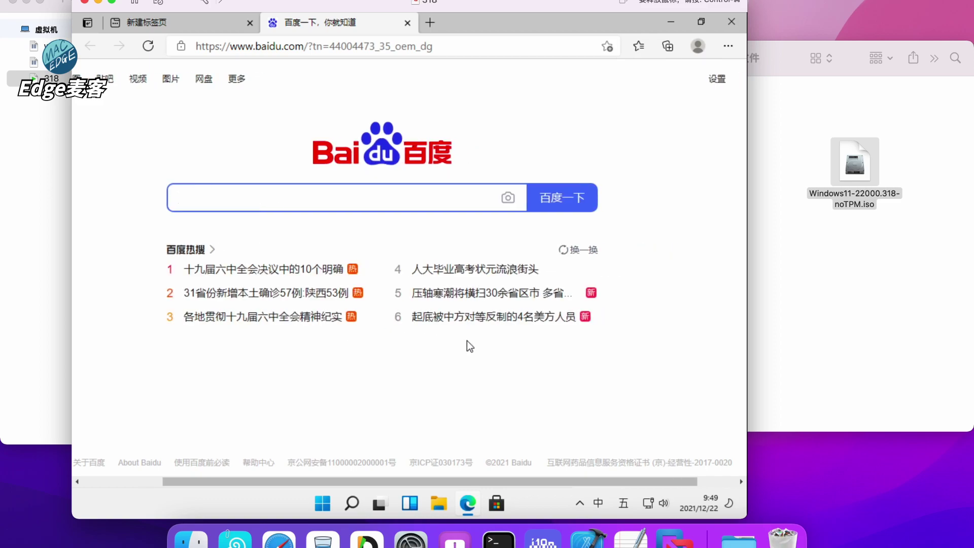
pyautogui.hscroll(2, 467, 340)
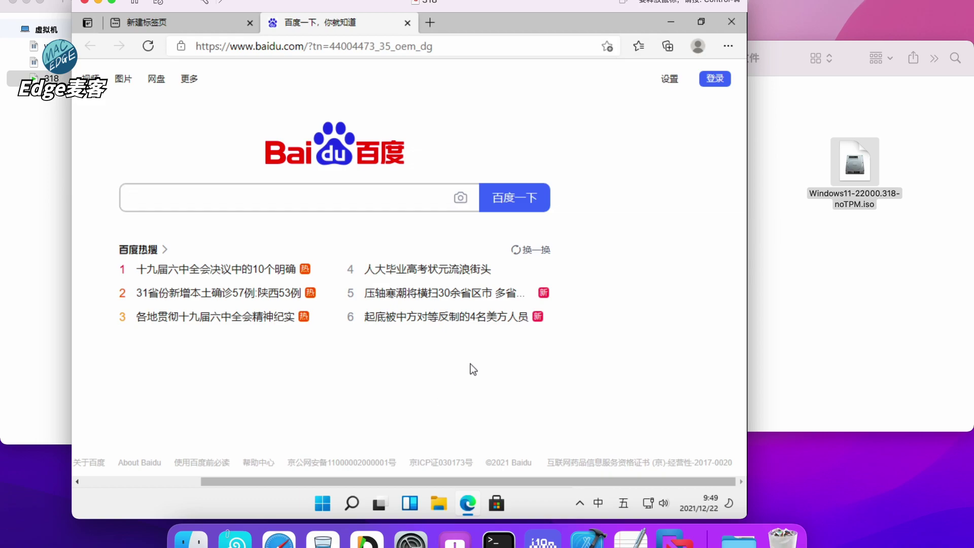
pyautogui.hscroll(-6, 470, 364)
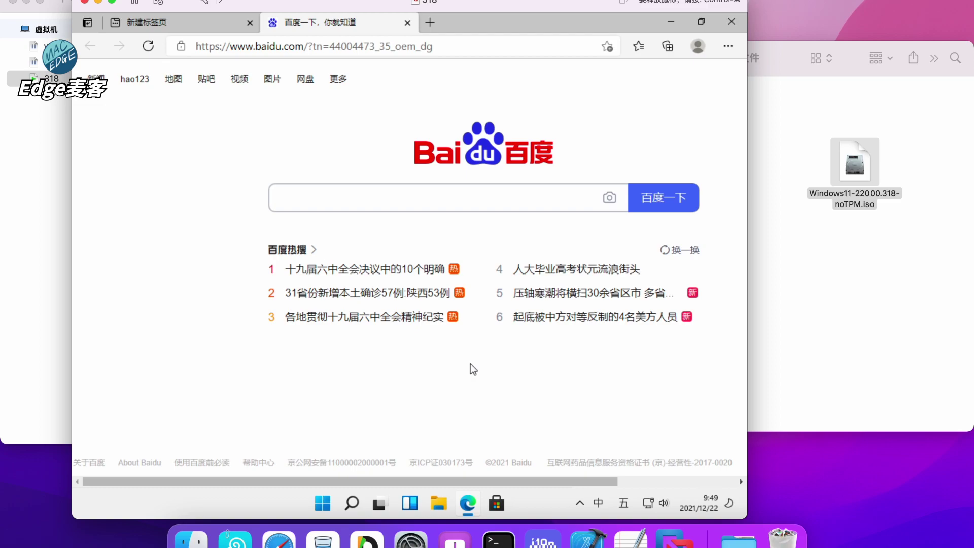